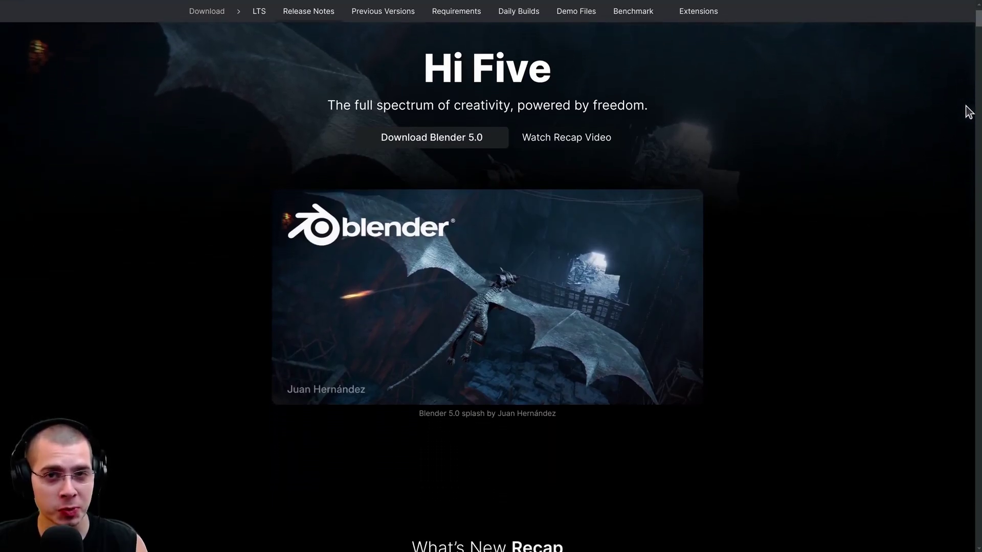
- Examine the Blender 5.0 release page's splash artwork and What's New recap section
{"action": "scroll", "coordinate": [968, 112], "scroll_direction": "down", "scroll_amount": 2}
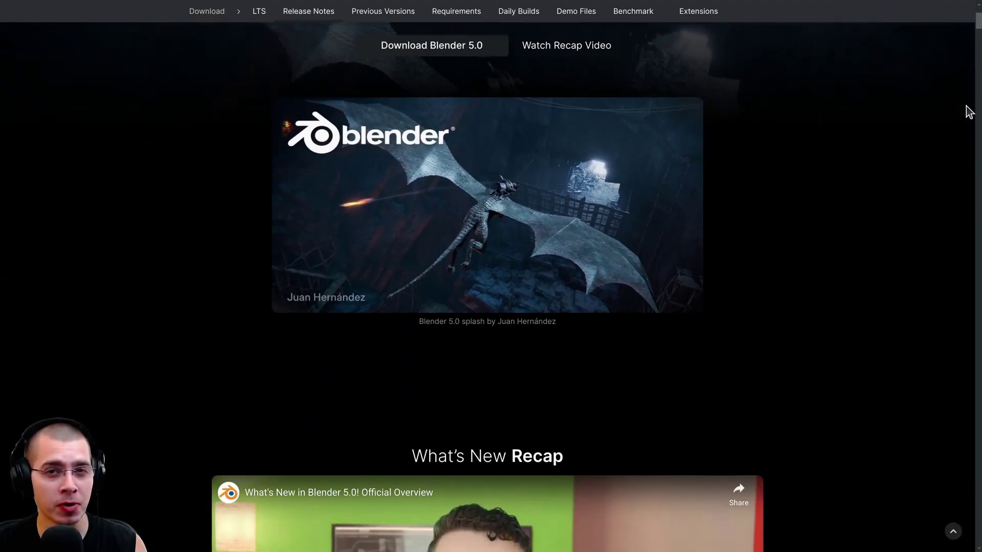
{"action": "scroll", "coordinate": [967, 110], "scroll_direction": "down", "scroll_amount": 2}
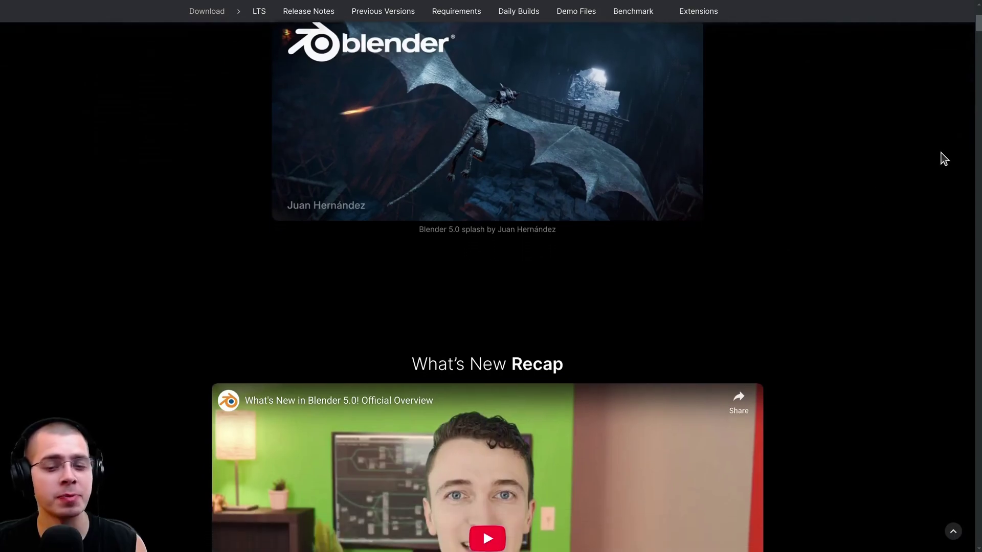
{"action": "scroll", "coordinate": [946, 158], "scroll_direction": "down", "scroll_amount": 2}
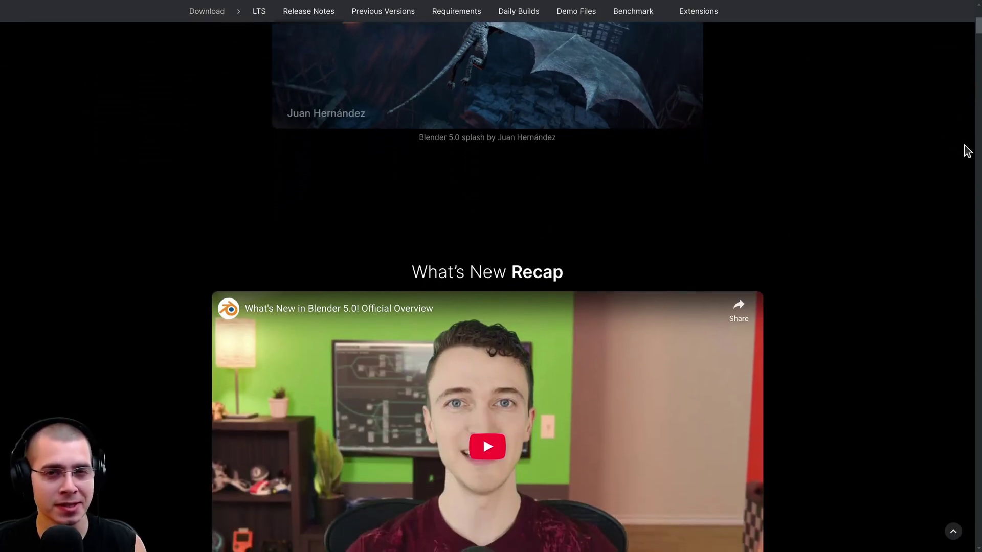
{"action": "scroll", "coordinate": [967, 151], "scroll_direction": "down", "scroll_amount": 2}
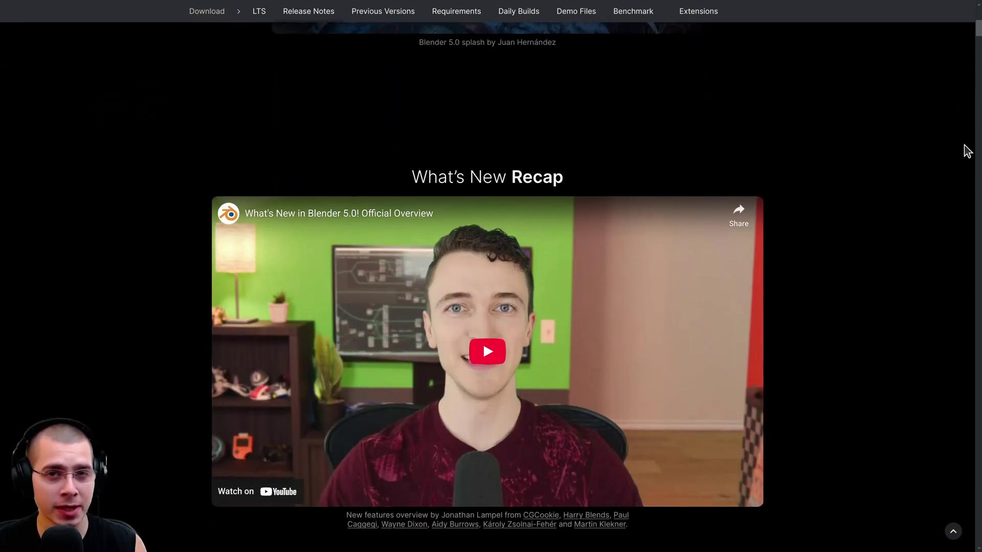
{"action": "scroll", "coordinate": [967, 151], "scroll_direction": "down", "scroll_amount": 2}
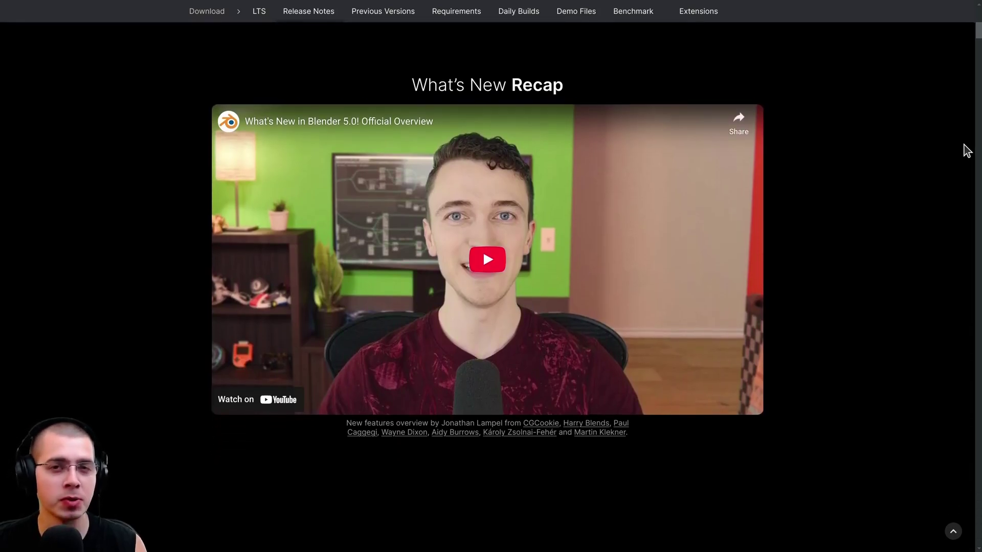
{"action": "scroll", "coordinate": [966, 151], "scroll_direction": "down", "scroll_amount": 2}
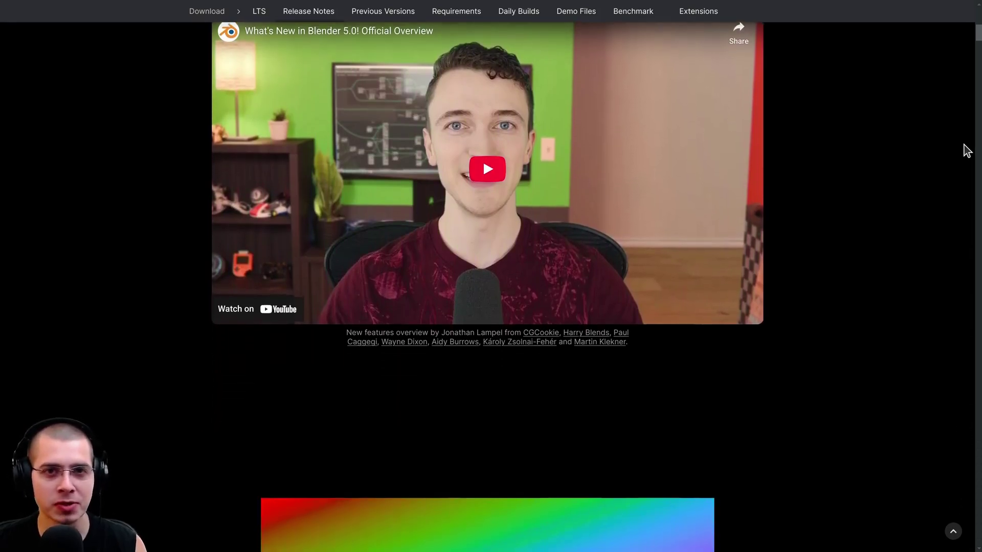
{"action": "scroll", "coordinate": [957, 208], "scroll_direction": "up", "scroll_amount": 6}
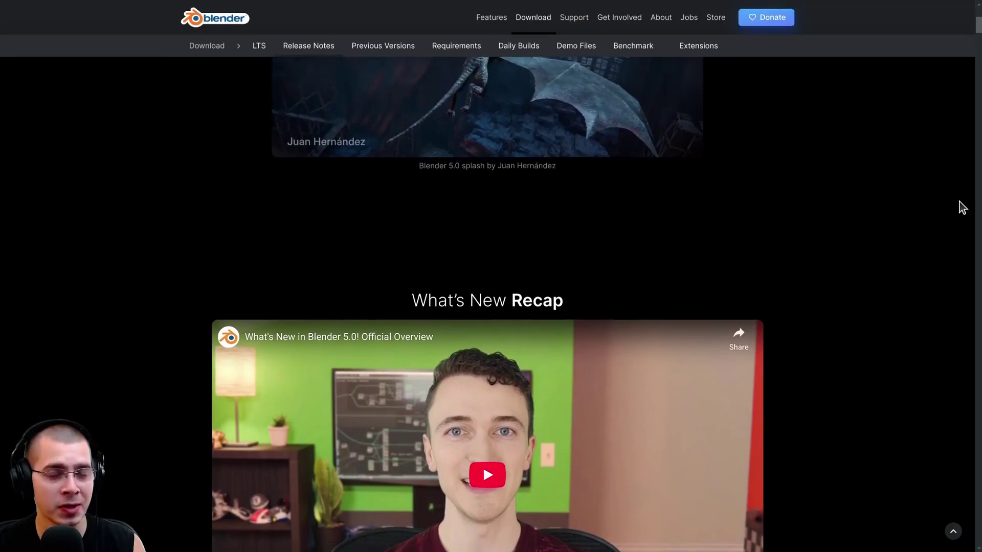
{"action": "scroll", "coordinate": [962, 207], "scroll_direction": "up", "scroll_amount": 3}
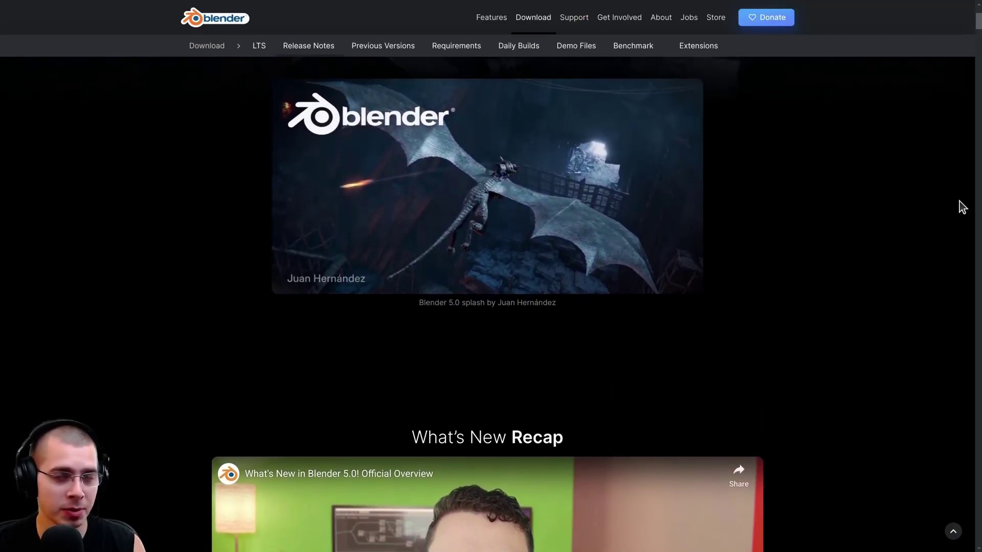
{"action": "scroll", "coordinate": [962, 207], "scroll_direction": "up", "scroll_amount": 3}
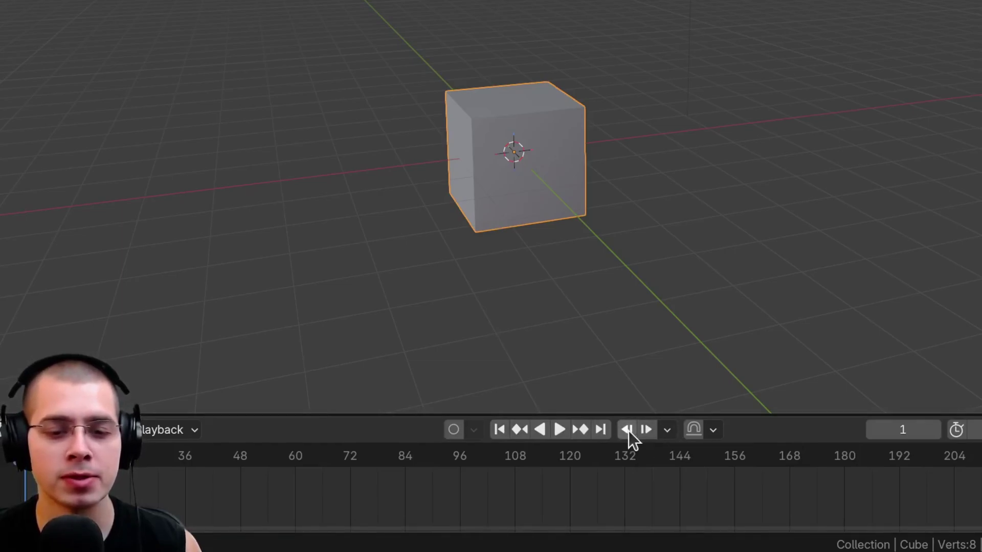
- Switch the timeline's time jump unit to Frame and back to Second
{"action": "left_click", "coordinate": [669, 410]}
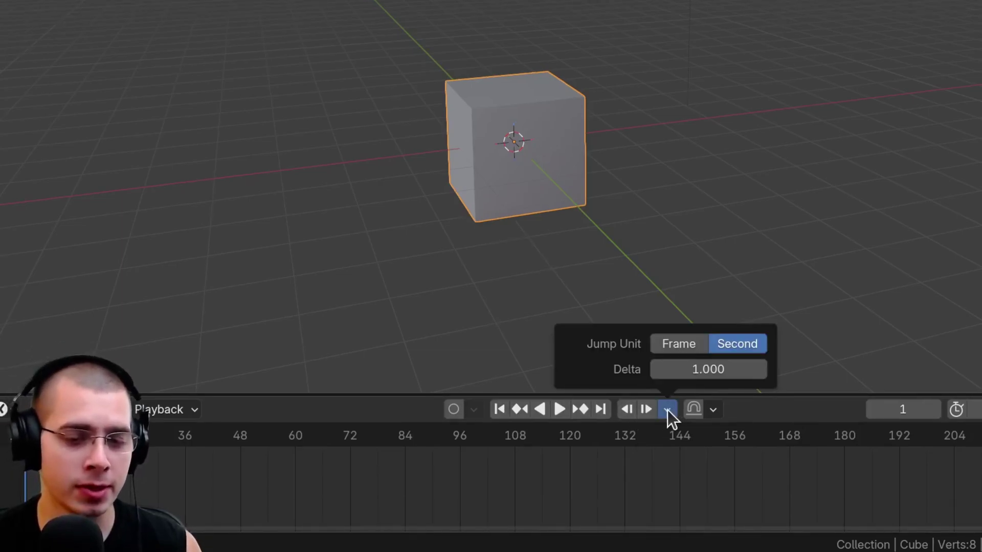
{"action": "left_click", "coordinate": [678, 343]}
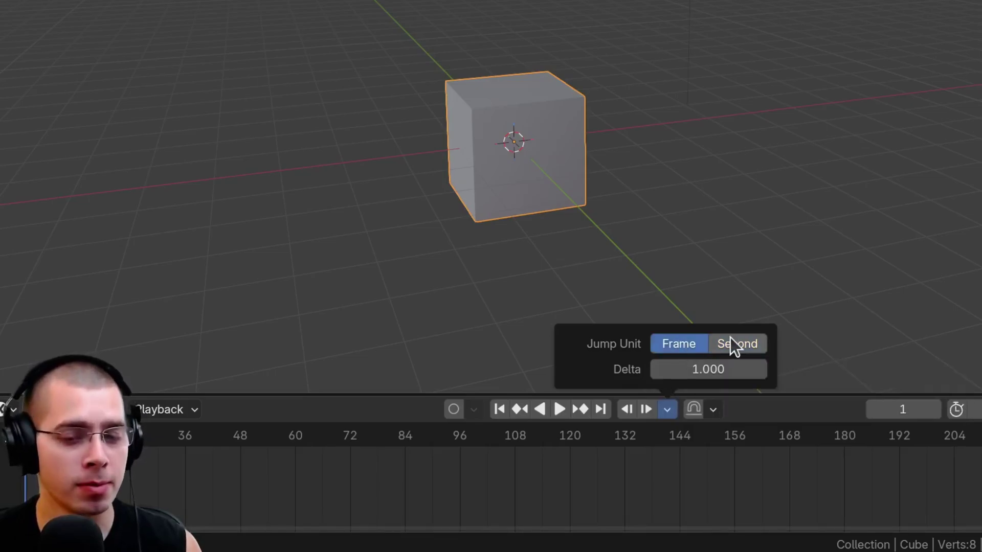
{"action": "left_click", "coordinate": [745, 345]}
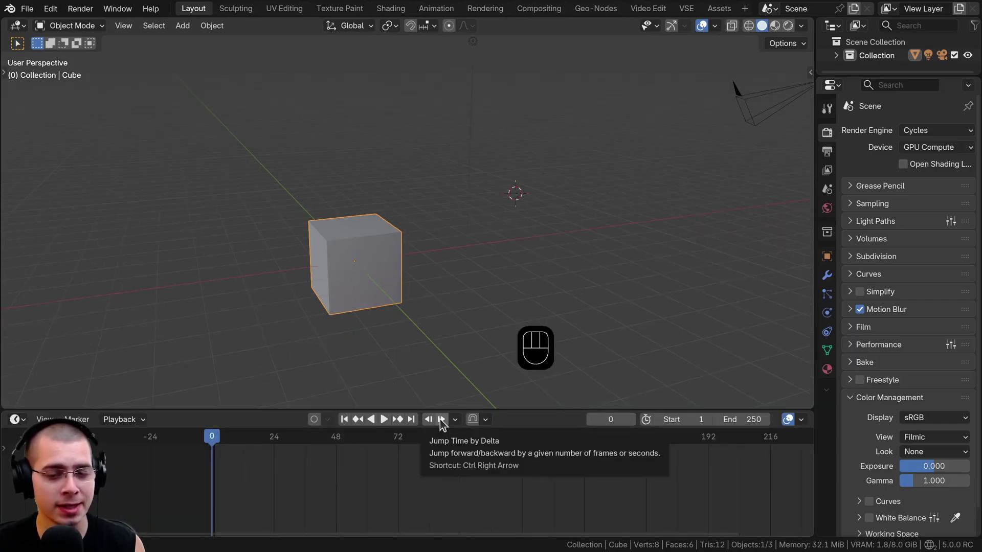
- Jump the playhead forward in one-second increments and step it frame by frame in both directions, ending on frame 67
{"action": "left_click", "coordinate": [440, 419]}
{"action": "left_click", "coordinate": [441, 420]}
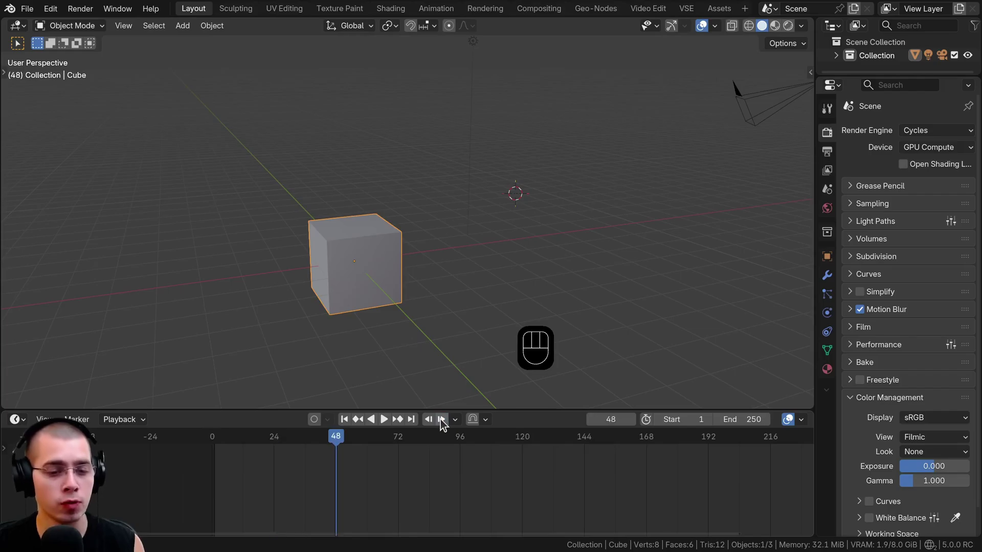
{"action": "key", "text": "Right"}
{"action": "key", "text": "Right"}
{"action": "key", "text": "Right"}
{"action": "key", "text": "Left"}
{"action": "key", "text": "Left"}
{"action": "key", "text": "Left"}
{"action": "key", "text": "Left"}
{"action": "key", "text": "Right"}
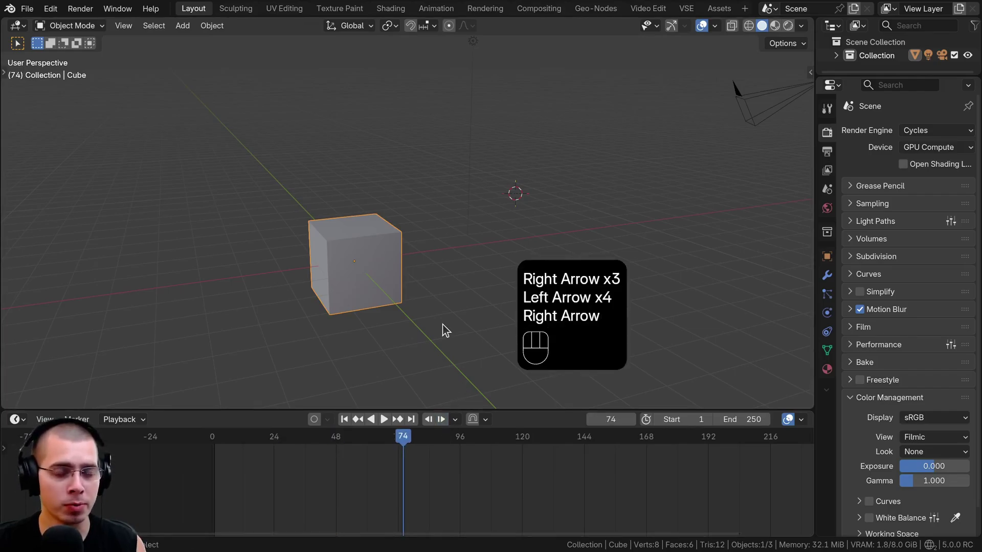
{"action": "key", "text": "Right"}
{"action": "key", "text": "Right"}
{"action": "key", "text": "Right"}
{"action": "key", "text": "Left"}
{"action": "key", "text": "Left"}
{"action": "key", "text": "Left"}
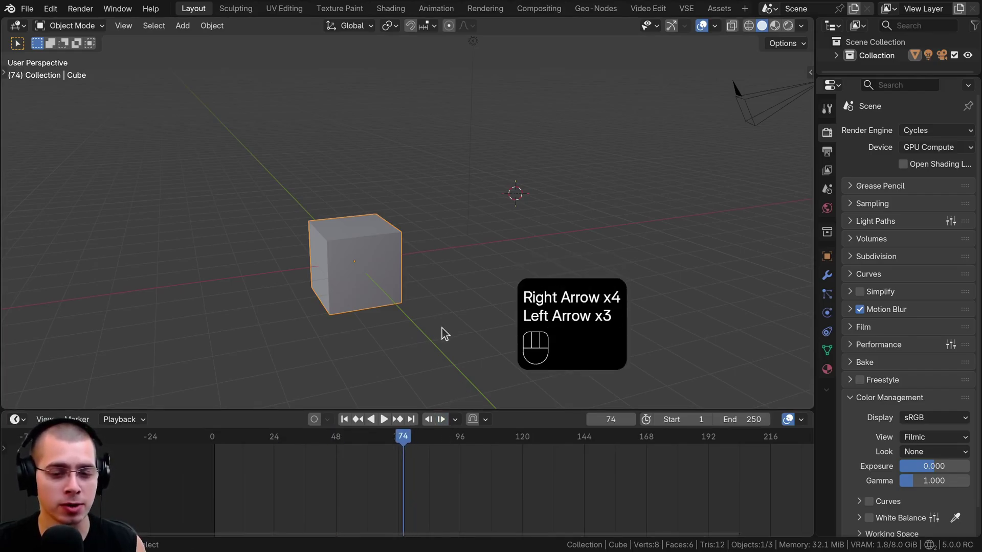
{"action": "key", "text": "Left"}
{"action": "key", "text": "Left"}
{"action": "key", "text": "Left"}
{"action": "key", "text": "Left"}
{"action": "key", "text": "Left"}
{"action": "key", "text": "Left"}
{"action": "key", "text": "Left"}
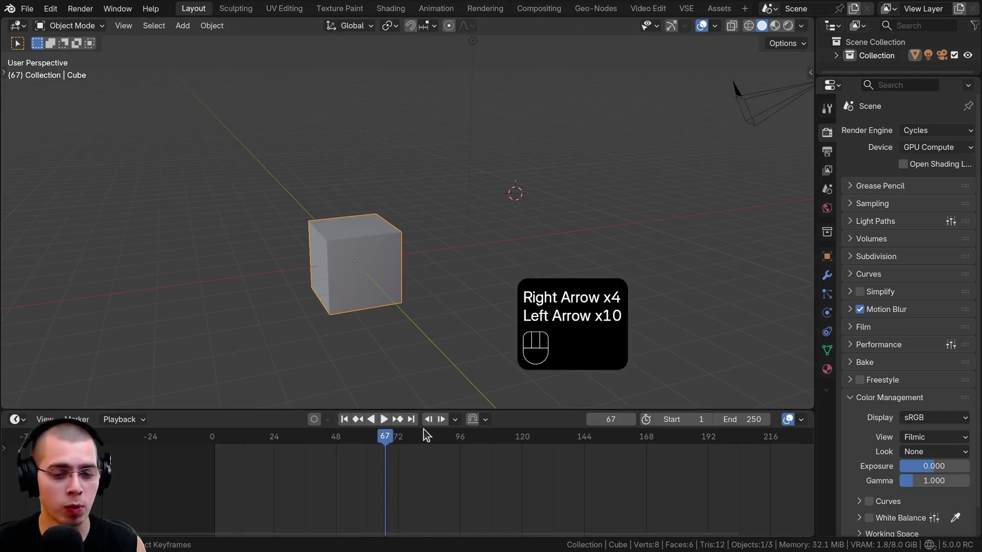
- Jump the playhead forward by two one-second increments and back again to frame 67
{"action": "left_click", "coordinate": [441, 419]}
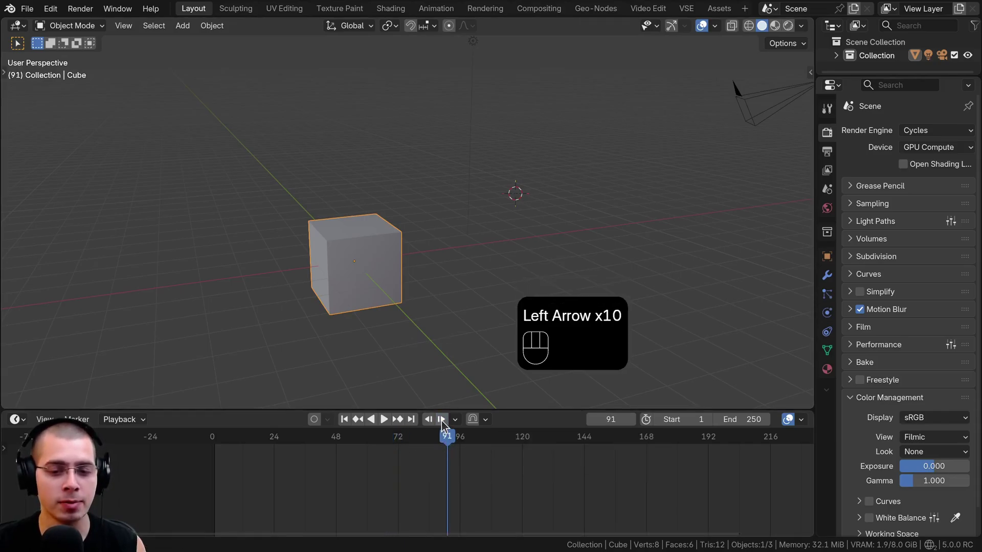
{"action": "left_click", "coordinate": [441, 420]}
{"action": "left_click", "coordinate": [429, 419]}
{"action": "left_click", "coordinate": [428, 419]}
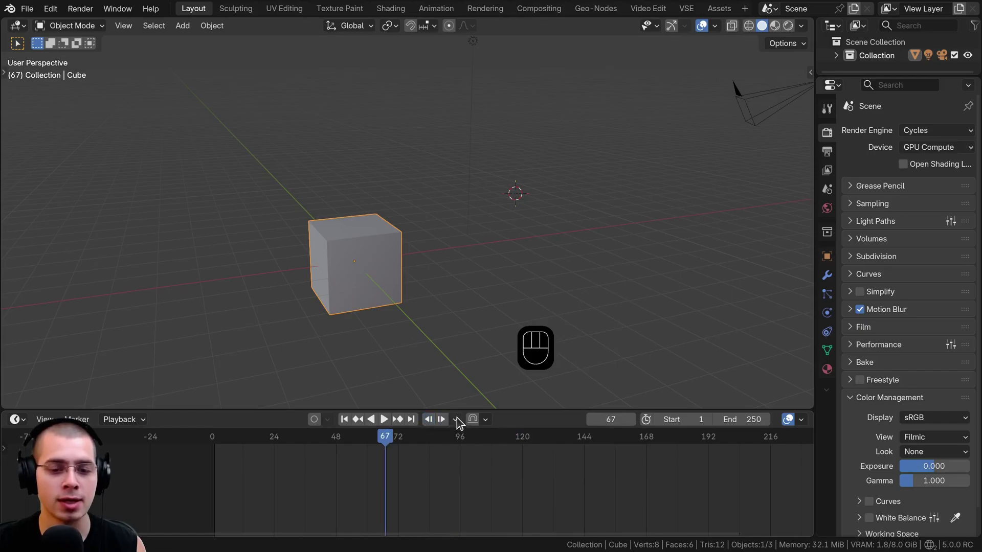
- Set the time jump delta to 2 with the jump unit kept on Second
{"action": "left_click", "coordinate": [455, 419]}
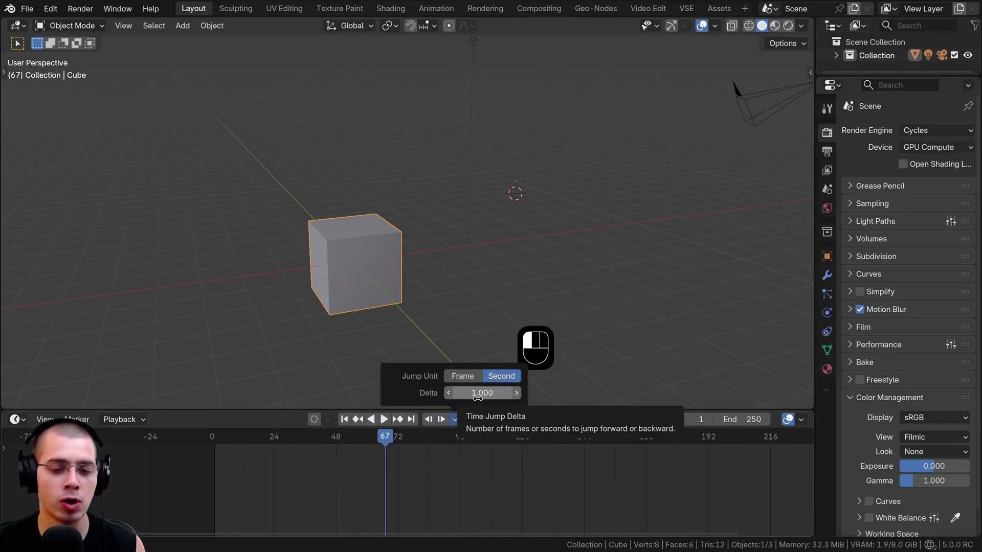
{"action": "left_click", "coordinate": [482, 393]}
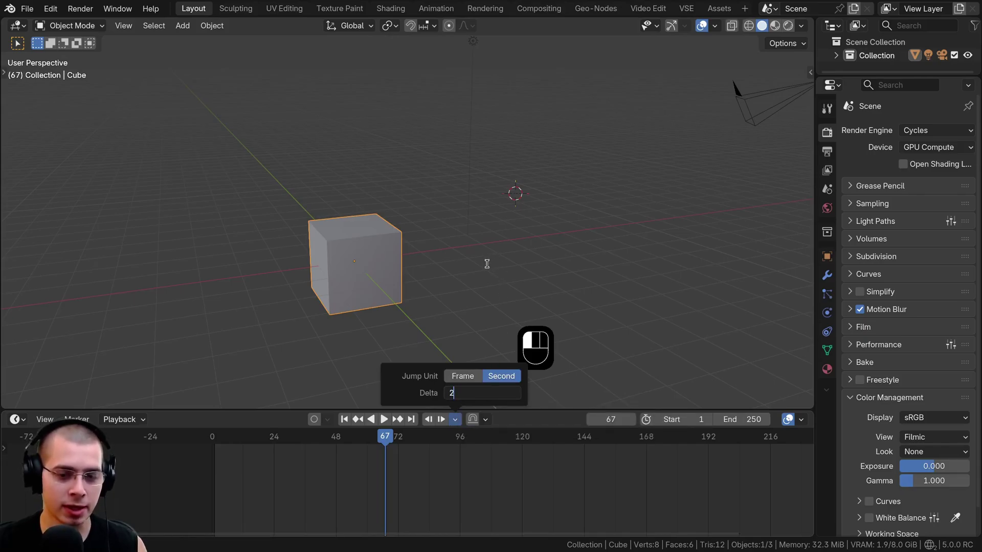
{"action": "key", "text": "Return"}
- Move the playhead to frame 0 and jump it forward and backward in two-second increments
{"action": "left_click", "coordinate": [197, 439]}
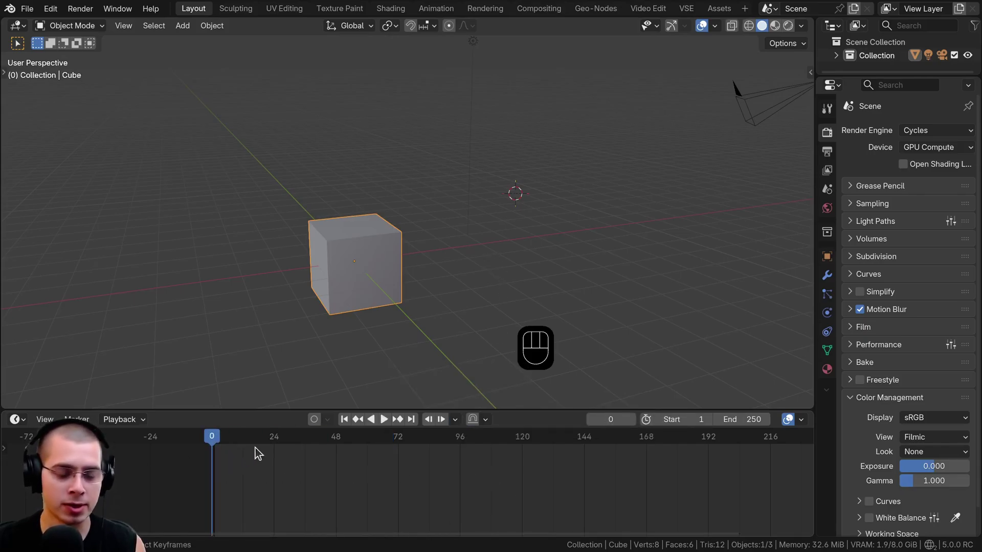
{"action": "left_click", "coordinate": [441, 421]}
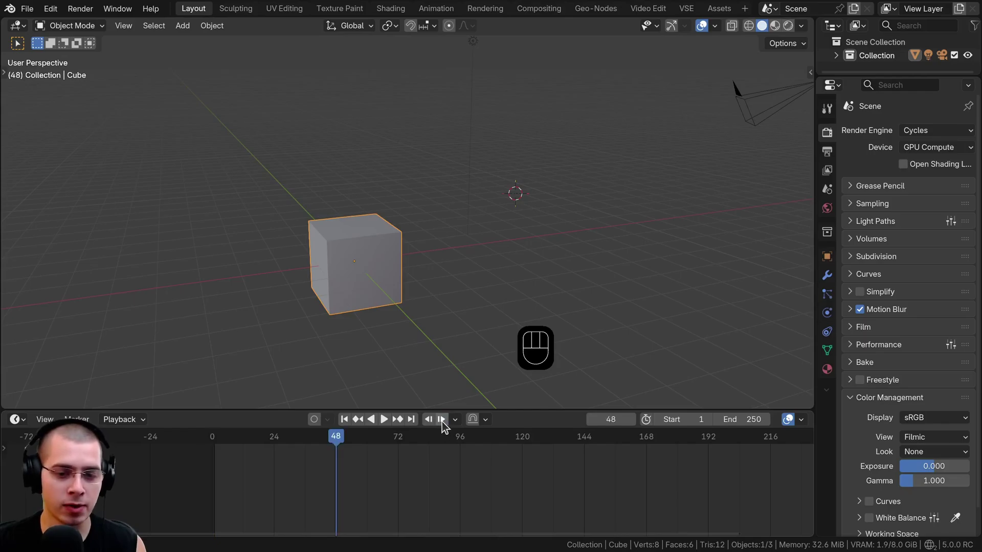
{"action": "left_click", "coordinate": [442, 421]}
{"action": "left_click", "coordinate": [429, 420]}
{"action": "left_click", "coordinate": [429, 419]}
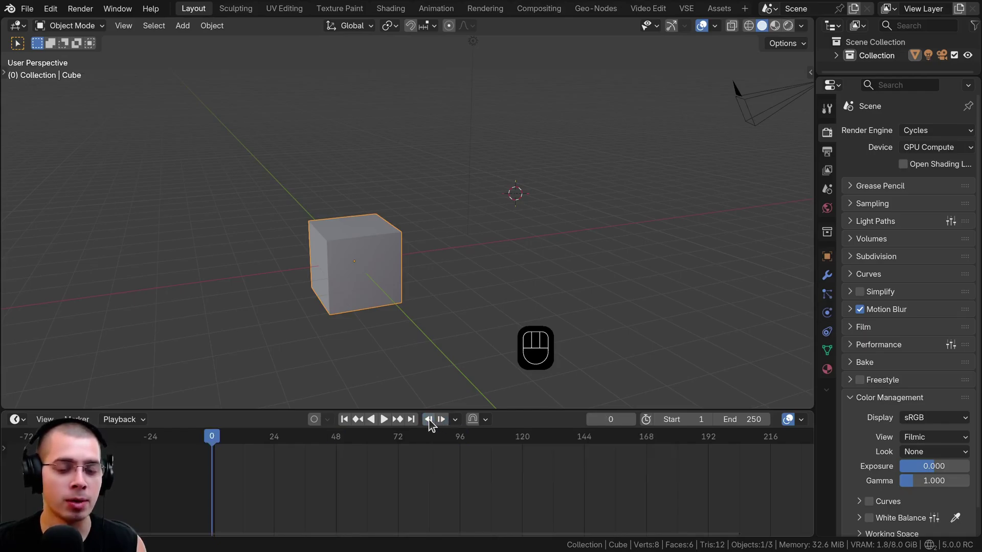
{"action": "left_click", "coordinate": [441, 420]}
{"action": "left_click", "coordinate": [441, 420]}
- Set the time jump delta to 1 second in the timeline's jump settings
{"action": "left_click", "coordinate": [454, 418]}
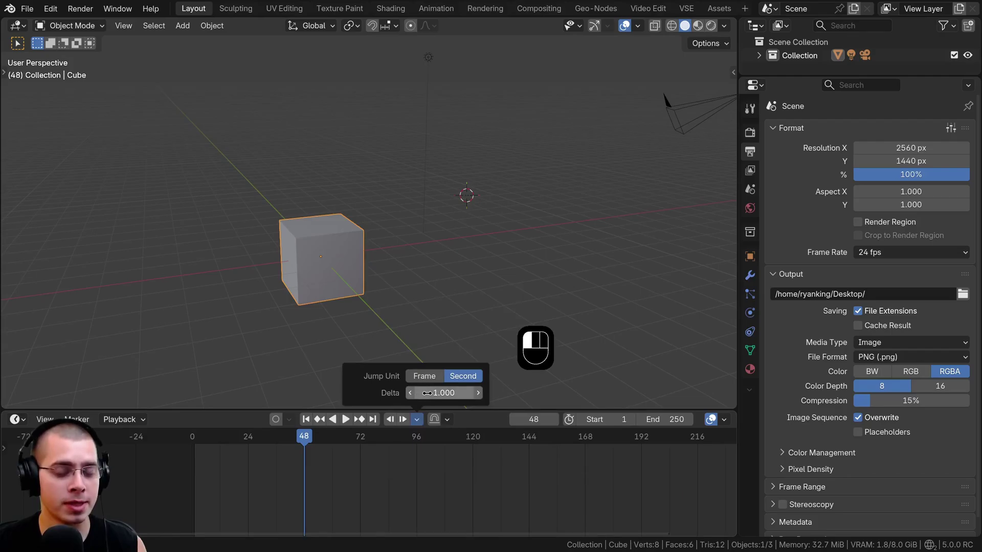
{"action": "left_click", "coordinate": [427, 393]}
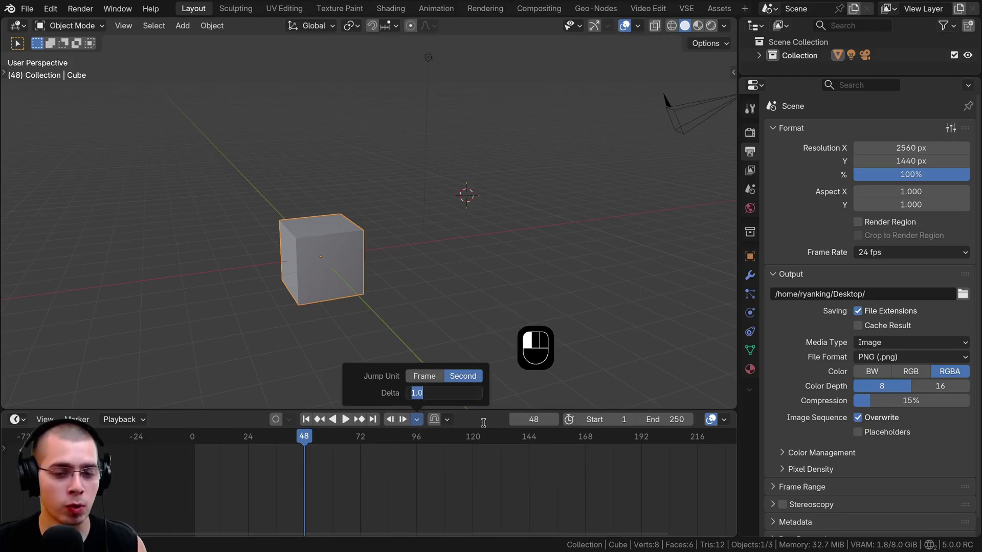
{"action": "key", "text": "Return"}
{"action": "left_click", "coordinate": [404, 423]}
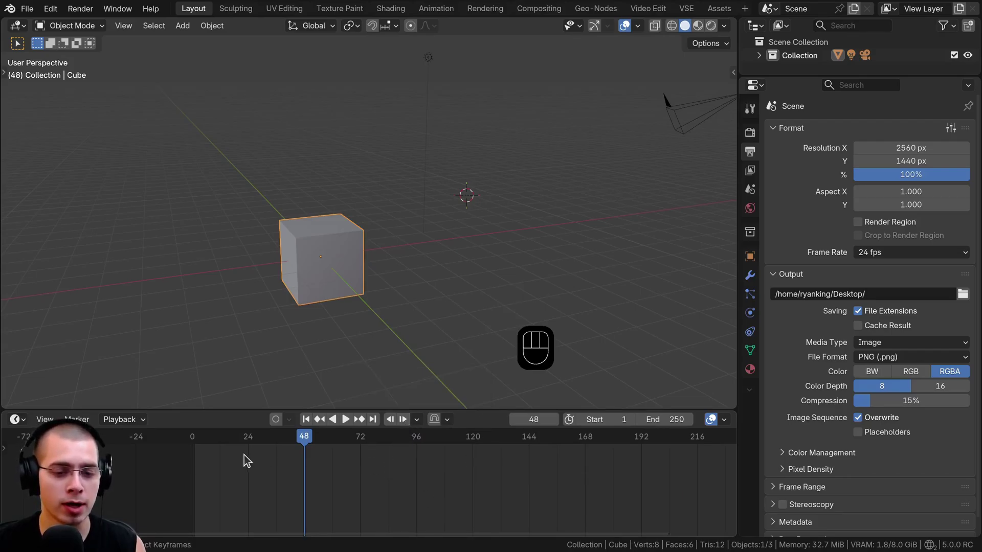
- Move the playhead to frame 0 and jump it forward one second at a time to frame 72
{"action": "left_click", "coordinate": [192, 438]}
{"action": "left_click", "coordinate": [403, 419]}
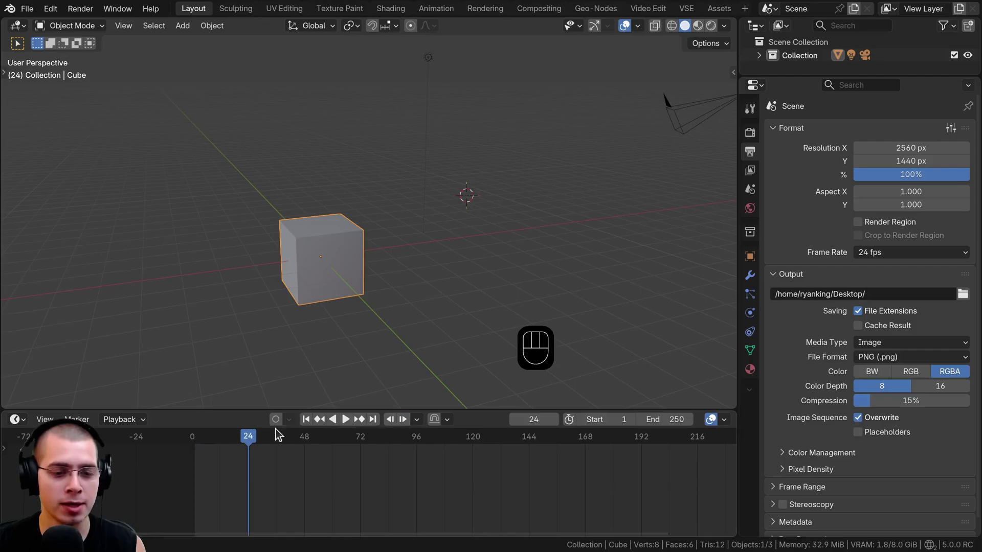
{"action": "left_click", "coordinate": [403, 419]}
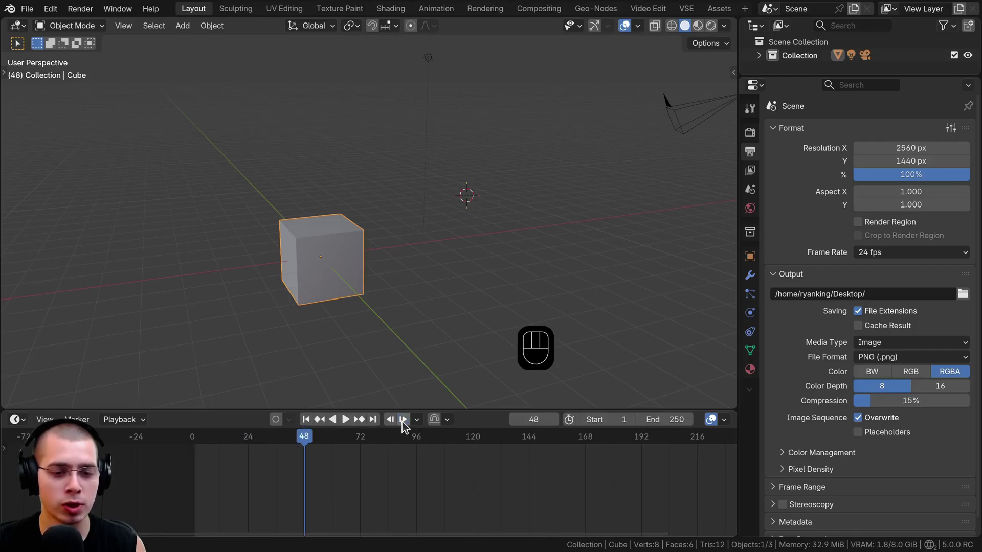
{"action": "left_click", "coordinate": [403, 420]}
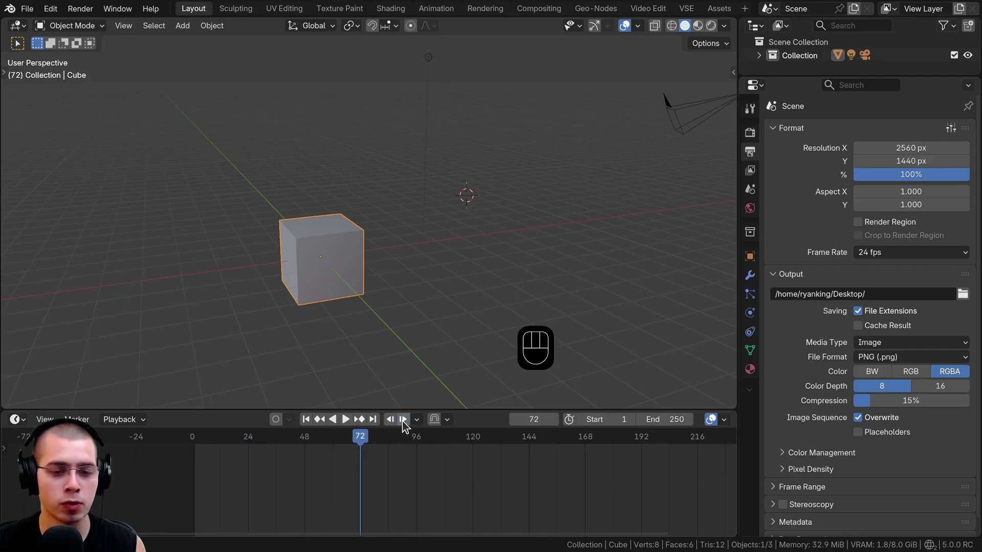
- Check the scene's frame rate in the Output properties
{"action": "left_click", "coordinate": [750, 155]}
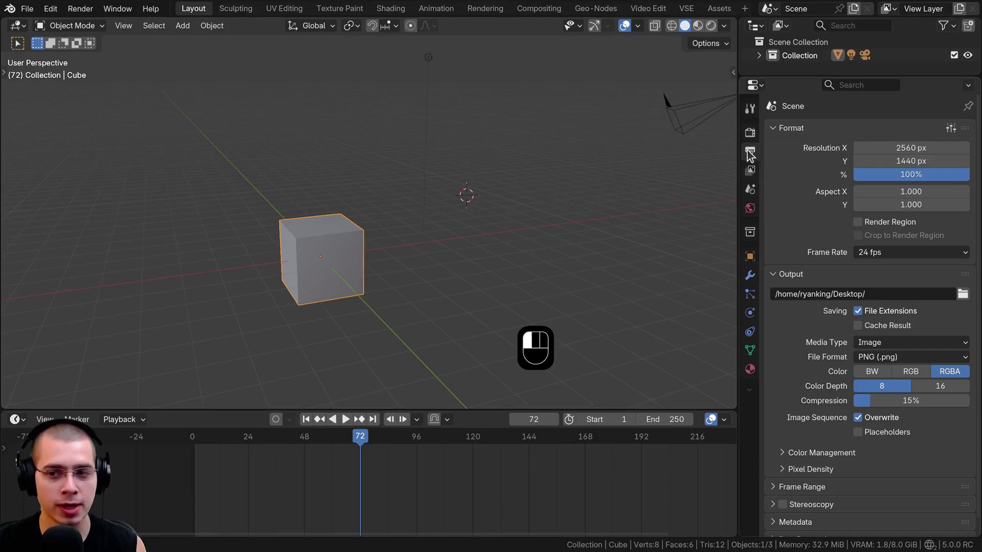
{"action": "left_click", "coordinate": [890, 252]}
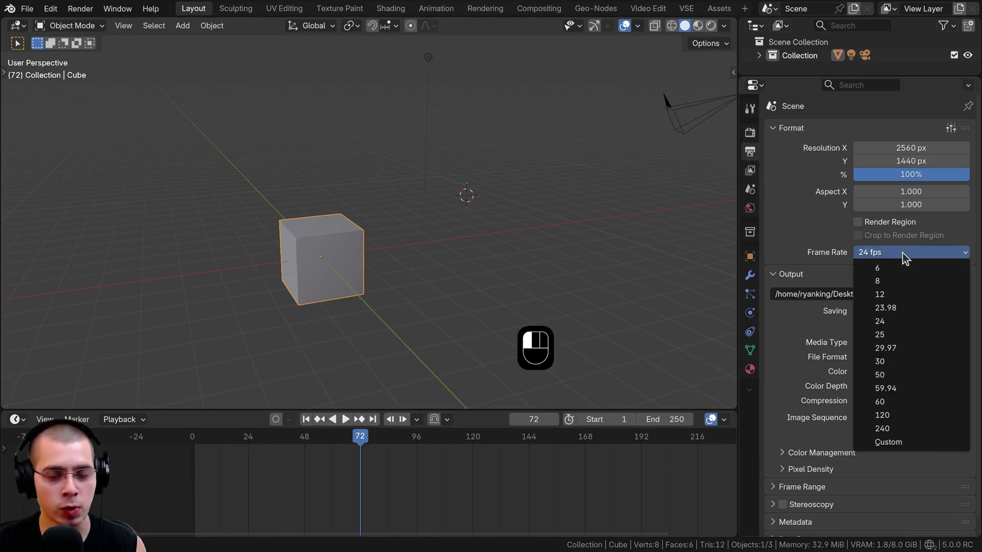
- Jump the playhead back to frame 0 in one-second increments and forward again to frame 48
{"action": "left_click", "coordinate": [391, 419]}
{"action": "left_click", "coordinate": [390, 419]}
{"action": "left_click", "coordinate": [390, 419]}
{"action": "left_click", "coordinate": [403, 419]}
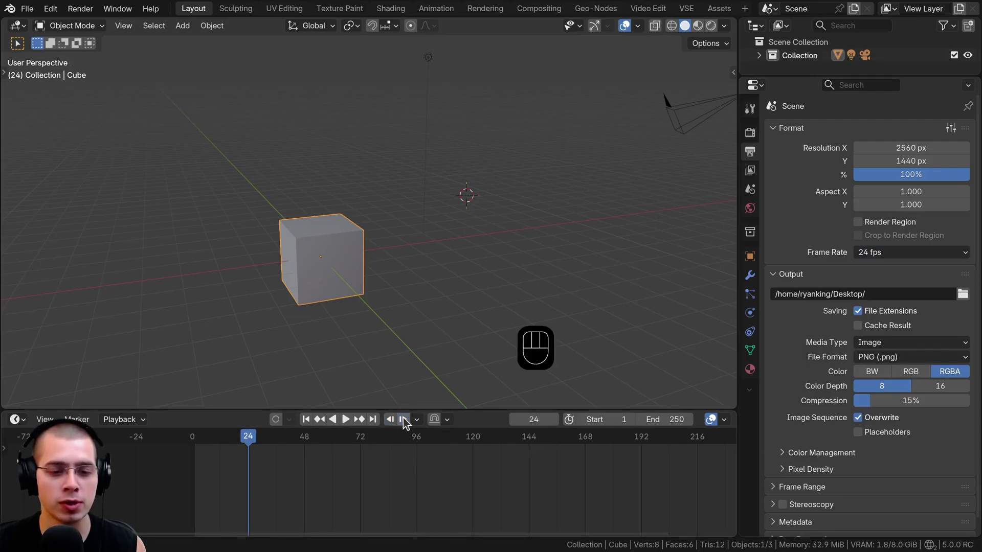
{"action": "left_click", "coordinate": [404, 419]}
- Set the time jump delta to 2 seconds and jump the playhead forward once to frame 96
{"action": "left_click", "coordinate": [417, 419]}
{"action": "left_click", "coordinate": [432, 393]}
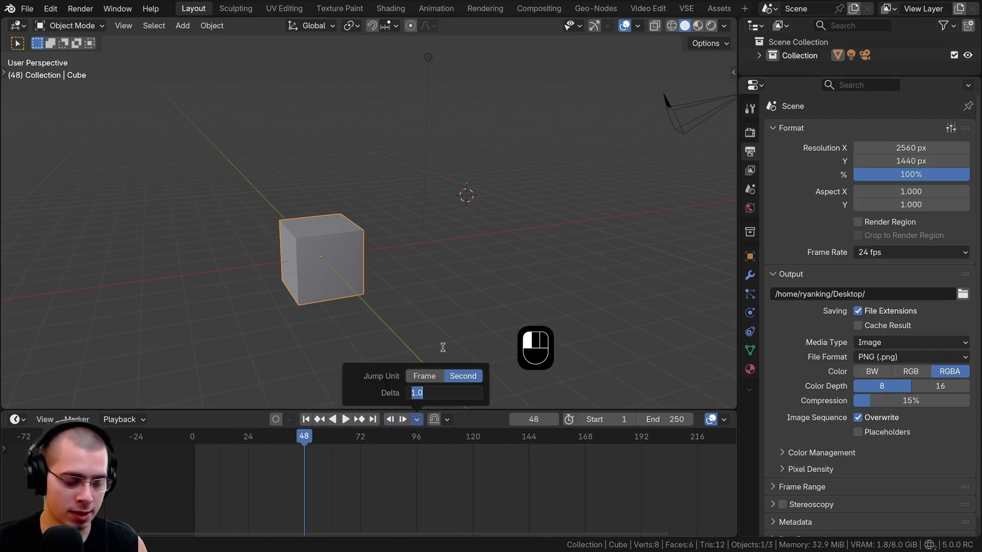
{"action": "type", "text": "2"}
{"action": "key", "text": "Return"}
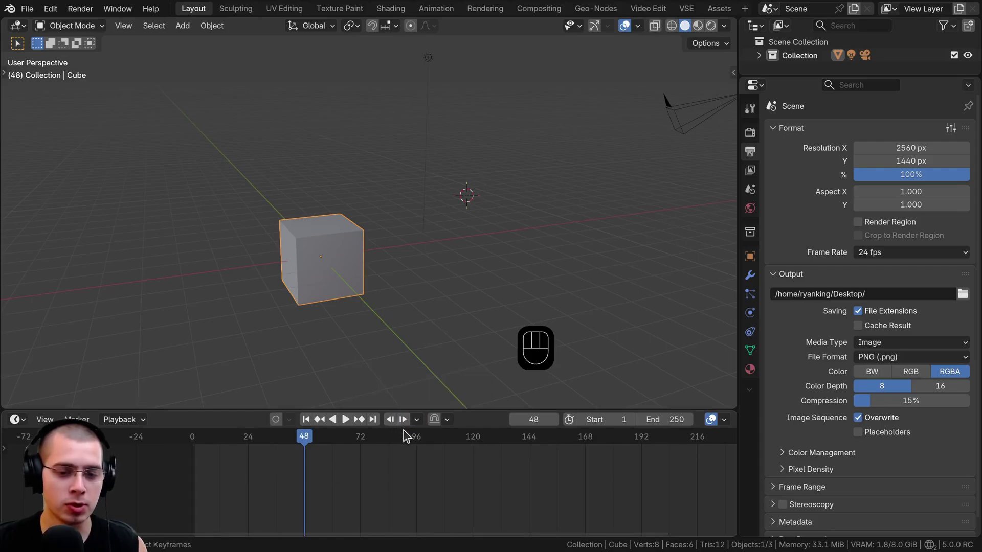
{"action": "left_click", "coordinate": [402, 418]}
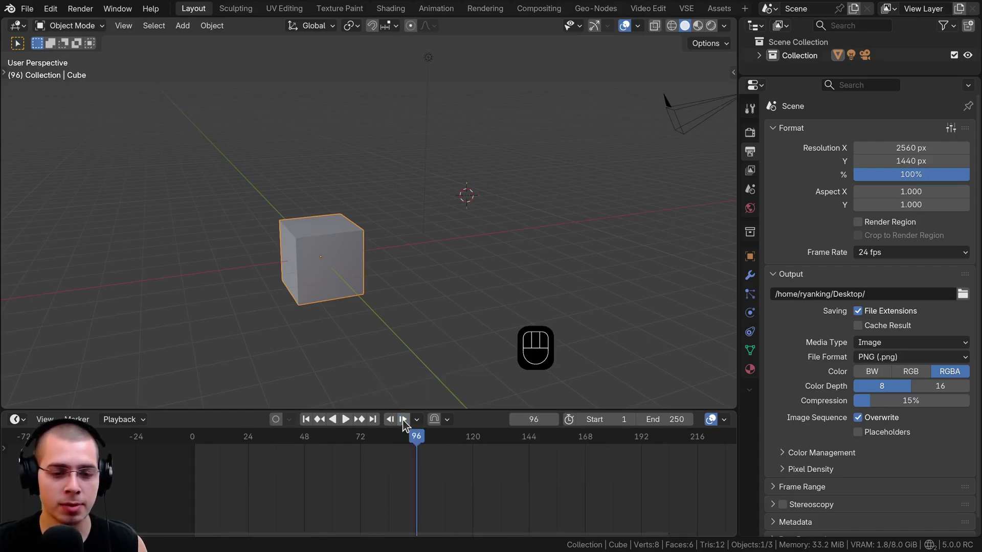
- Jump the playhead forward in two-second increments to frame 192, and again from frame 56 to frame 152
{"action": "left_click", "coordinate": [402, 419]}
{"action": "left_click", "coordinate": [402, 420]}
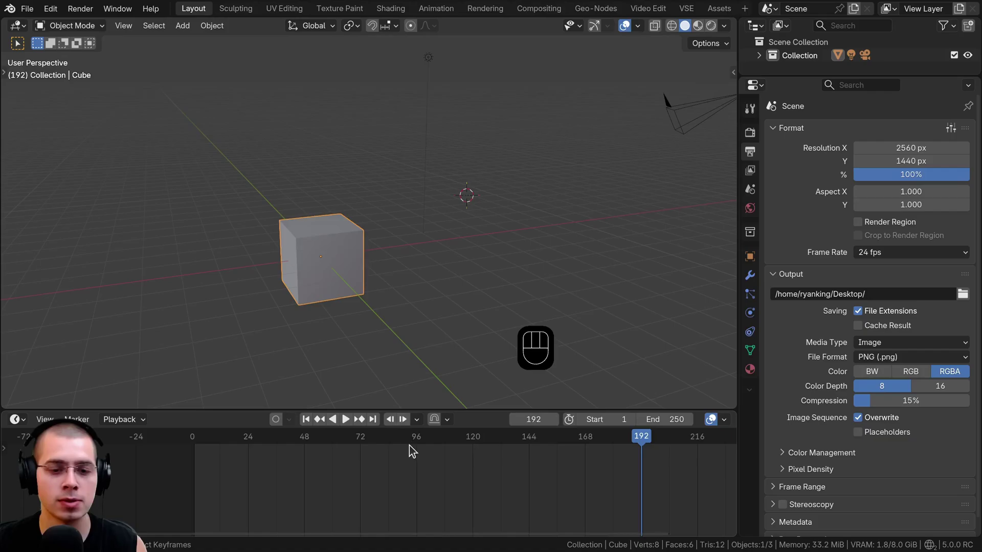
{"action": "key", "text": "Right"}
{"action": "key", "text": "Right"}
{"action": "key", "text": "Right"}
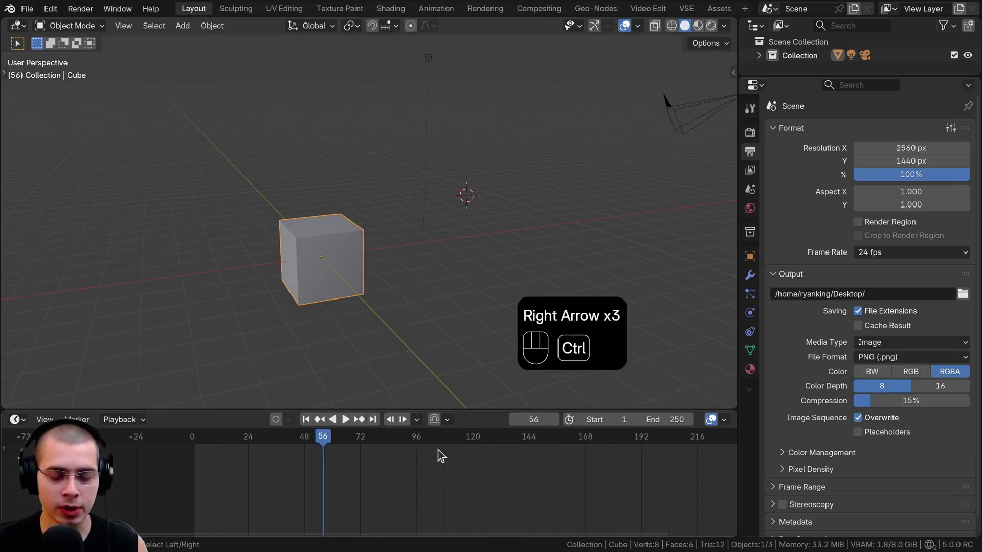
{"action": "key", "text": "ctrl+Right"}
{"action": "key", "text": "ctrl+Right"}
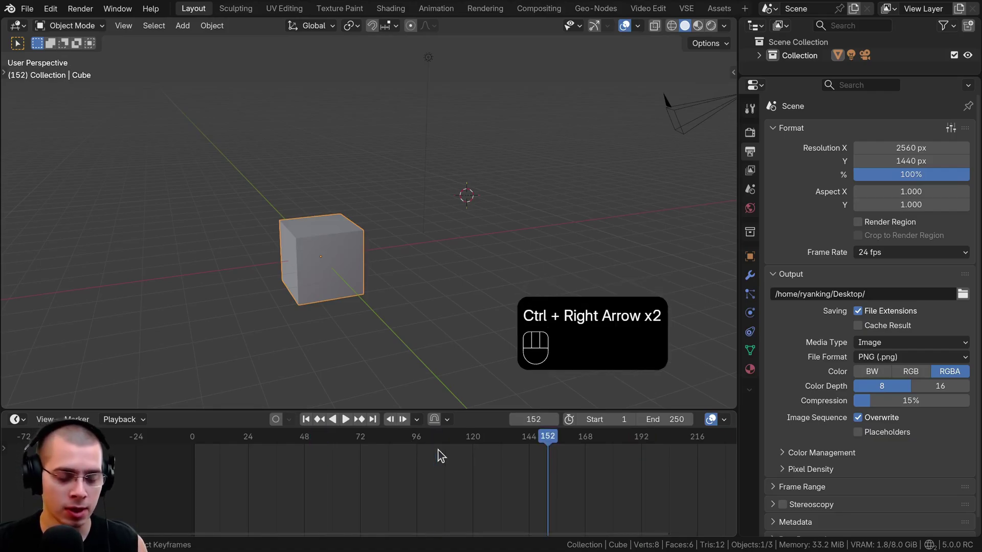
- Step the playhead back and forth one frame at a time, ending on frame 142
{"action": "key", "text": "Left"}
{"action": "key", "text": "Left"}
{"action": "key", "text": "Left"}
{"action": "key", "text": "Left"}
{"action": "key", "text": "Right"}
{"action": "key", "text": "Right"}
{"action": "key", "text": "Right"}
{"action": "key", "text": "Left"}
{"action": "key", "text": "Left"}
{"action": "key", "text": "Left"}
{"action": "key", "text": "Left"}
{"action": "key", "text": "Left"}
{"action": "key", "text": "Left"}
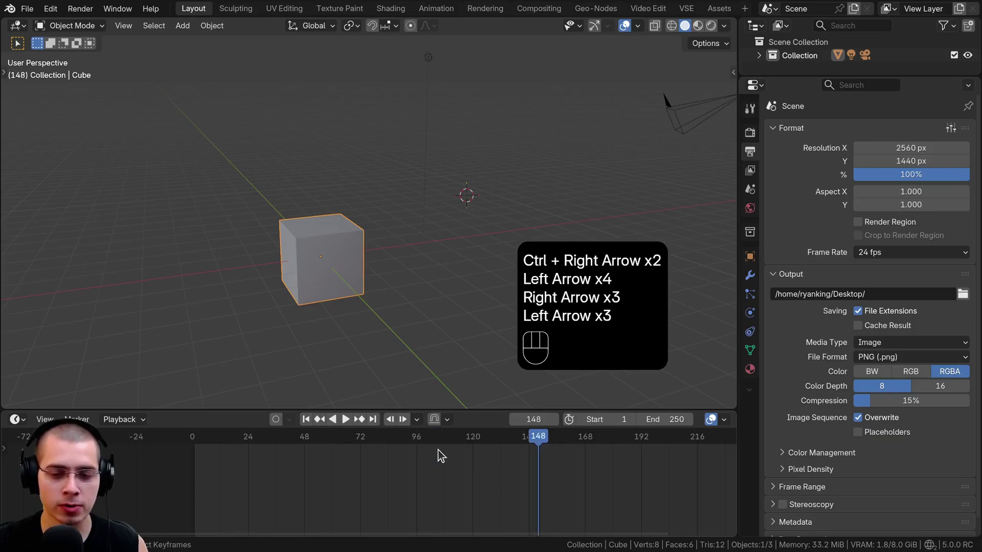
{"action": "key", "text": "Left"}
{"action": "key", "text": "Left"}
{"action": "key", "text": "Left"}
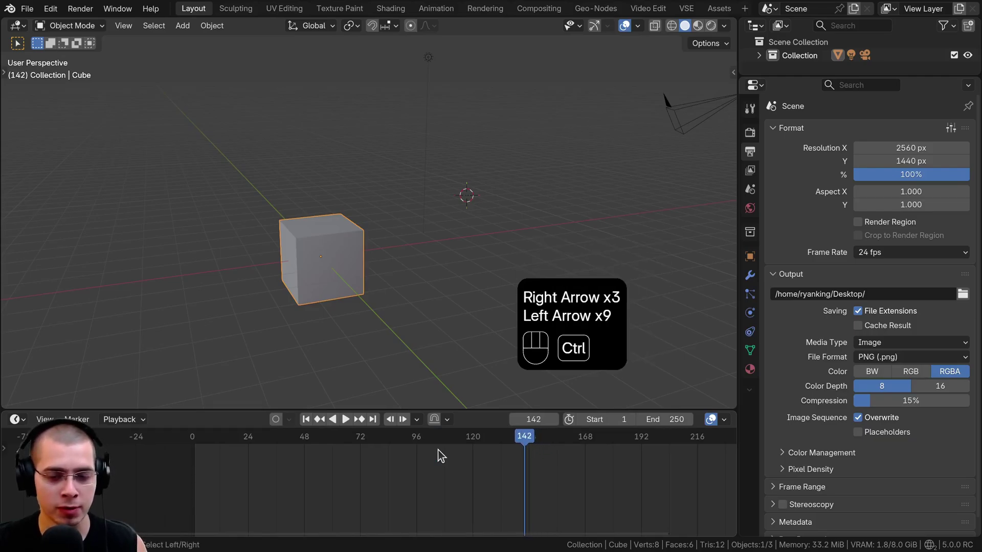
- Jump the playhead backward and forward in two-second increments, ending on frame 94
{"action": "key", "text": "ctrl+Left"}
{"action": "key", "text": "ctrl+Left"}
{"action": "key", "text": "ctrl+Left"}
{"action": "key", "text": "ctrl+Right"}
{"action": "key", "text": "ctrl+Right"}
{"action": "key", "text": "ctrl+Right"}
{"action": "key", "text": "ctrl+Right"}
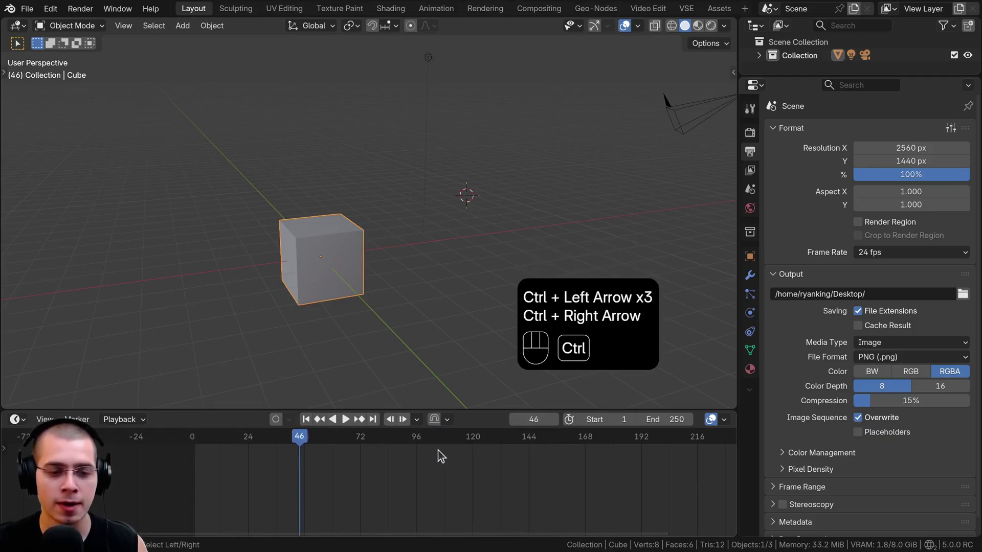
{"action": "key", "text": "ctrl+Left"}
{"action": "key", "text": "ctrl+Left"}
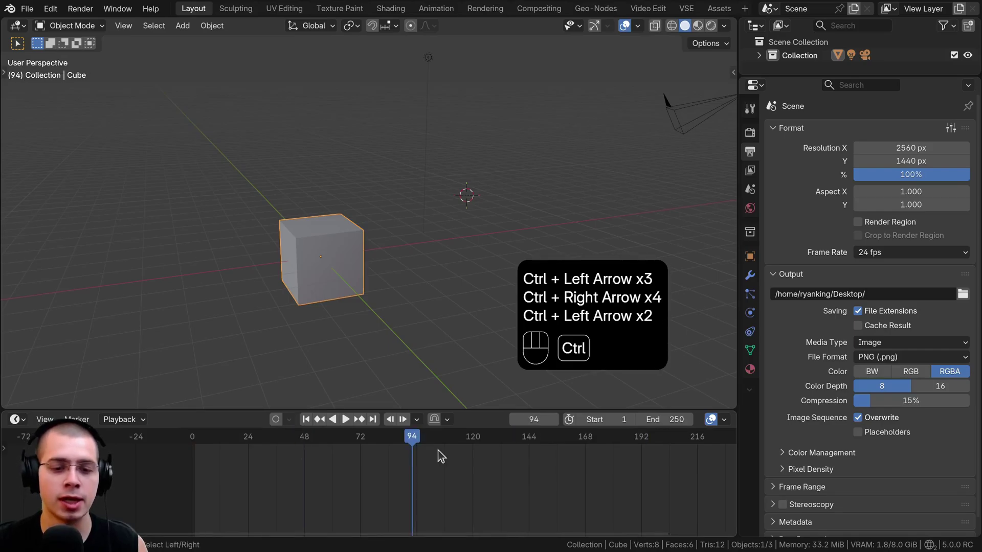
- Set the time jump unit to Frame with a delta of 1
{"action": "left_click", "coordinate": [416, 420]}
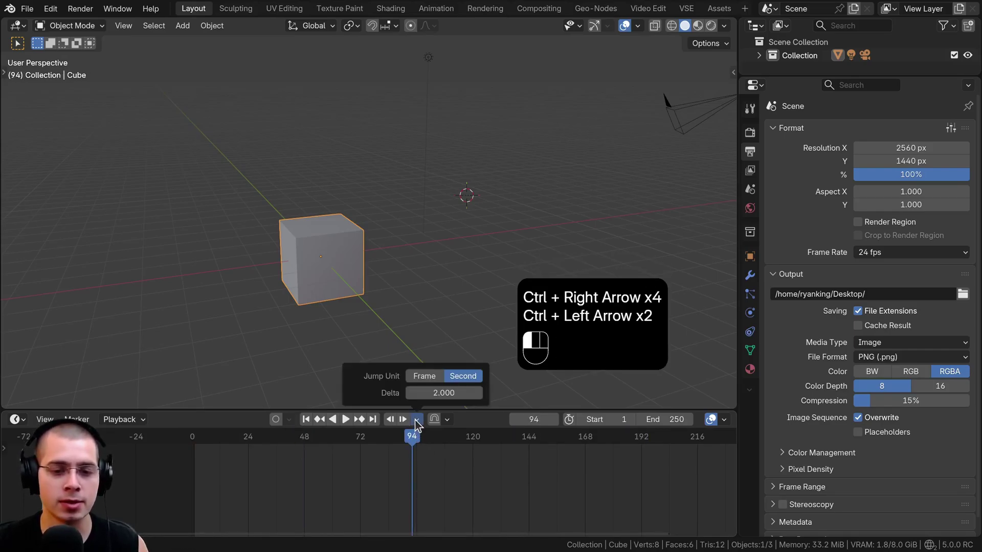
{"action": "left_click", "coordinate": [425, 377]}
{"action": "left_click", "coordinate": [444, 395]}
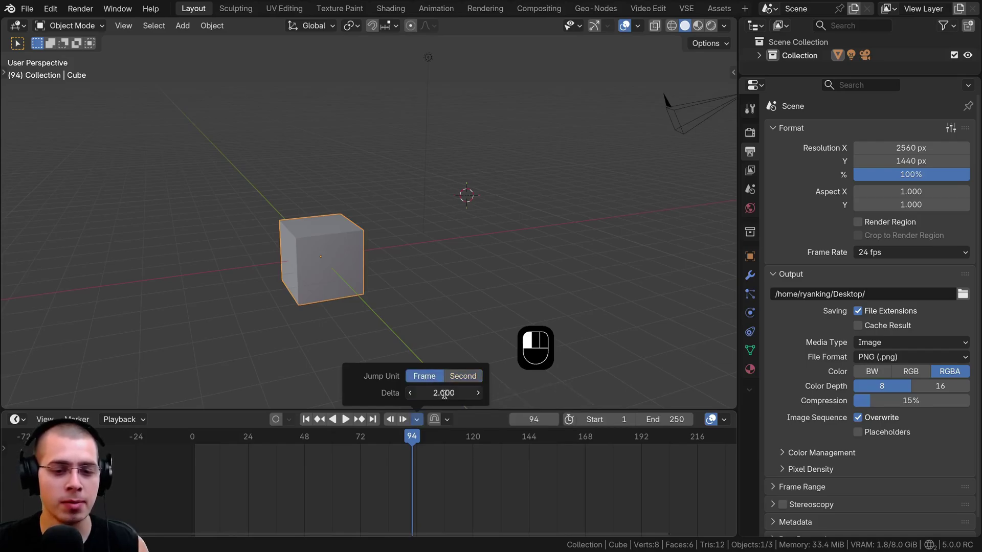
{"action": "key", "text": "Return"}
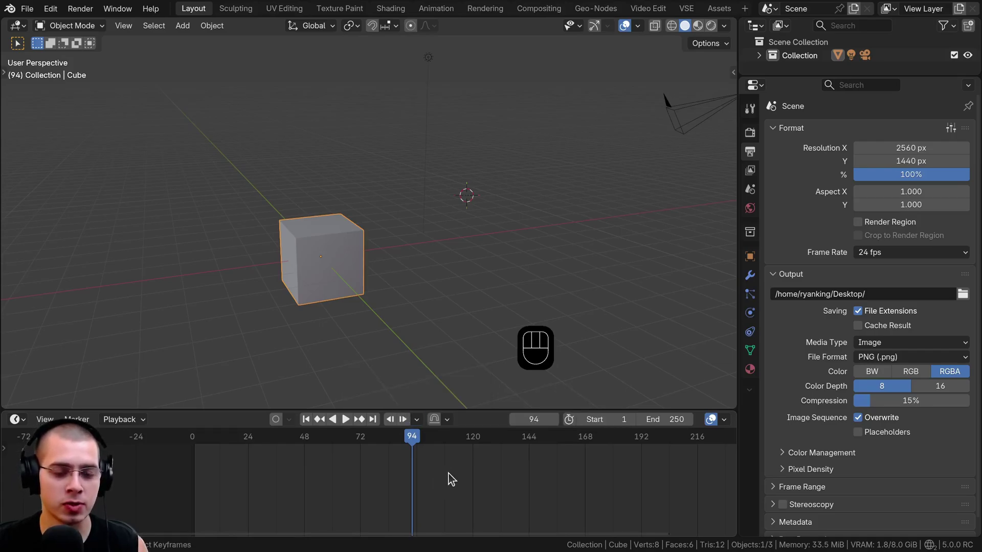
- Jump the playhead forward to frame 97, back to frame 95 and forward to frame 96 in one-frame increments
{"action": "left_click", "coordinate": [401, 419]}
{"action": "left_click", "coordinate": [400, 419]}
{"action": "left_click", "coordinate": [401, 419]}
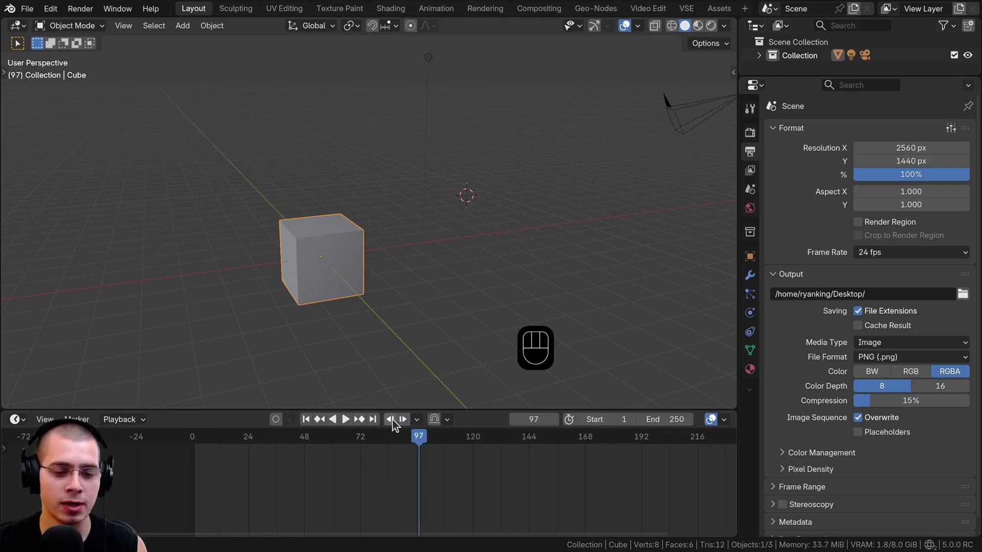
{"action": "left_click", "coordinate": [391, 419]}
{"action": "left_click", "coordinate": [391, 419]}
{"action": "left_click", "coordinate": [403, 420]}
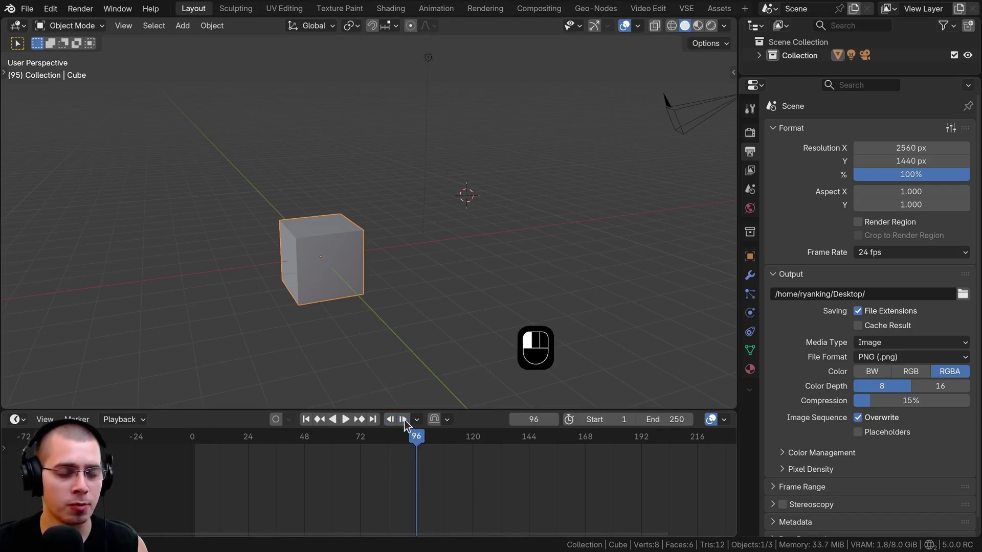
- Set the time jump delta to 10 frames
{"action": "left_click", "coordinate": [417, 419]}
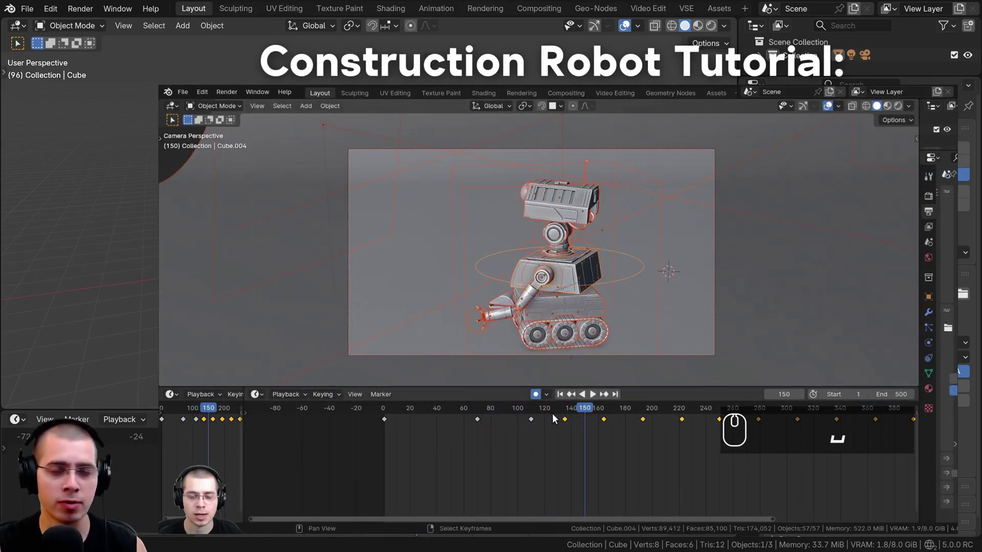
{"action": "left_click", "coordinate": [437, 390]}
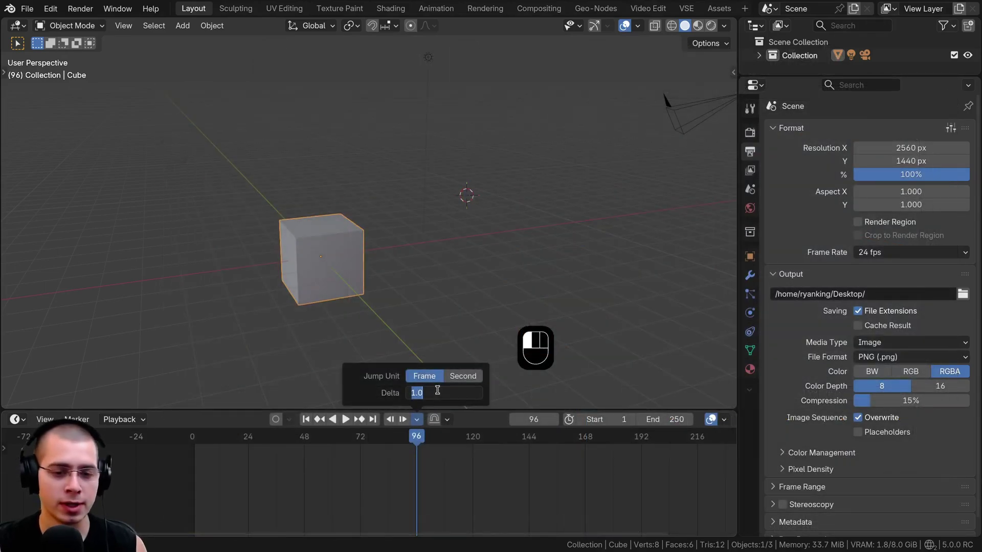
{"action": "type", "text": "10"}
{"action": "key", "text": "Return"}
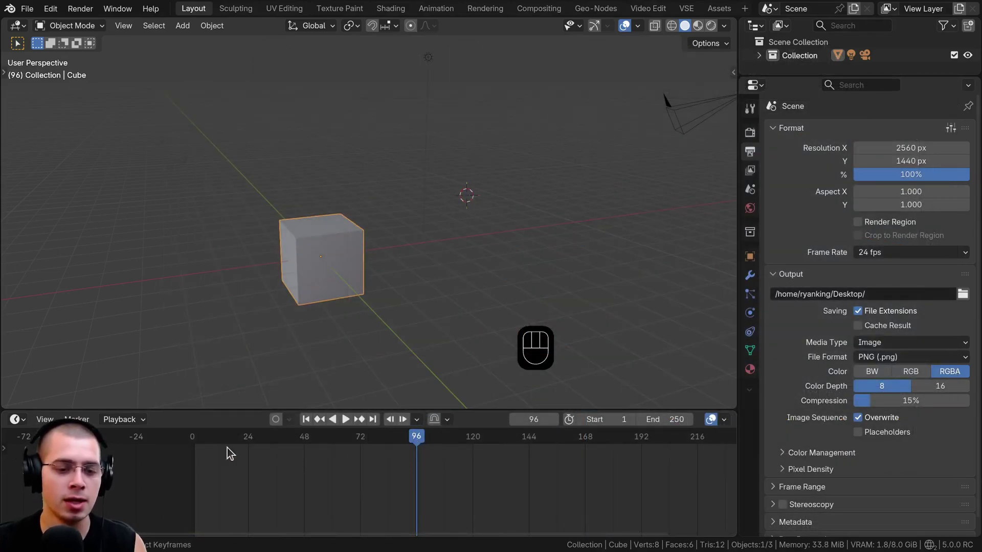
- Move the playhead to frame 0 and jump it in ten-frame increments until it reaches frame 100
{"action": "left_click", "coordinate": [192, 437]}
{"action": "left_click", "coordinate": [401, 419]}
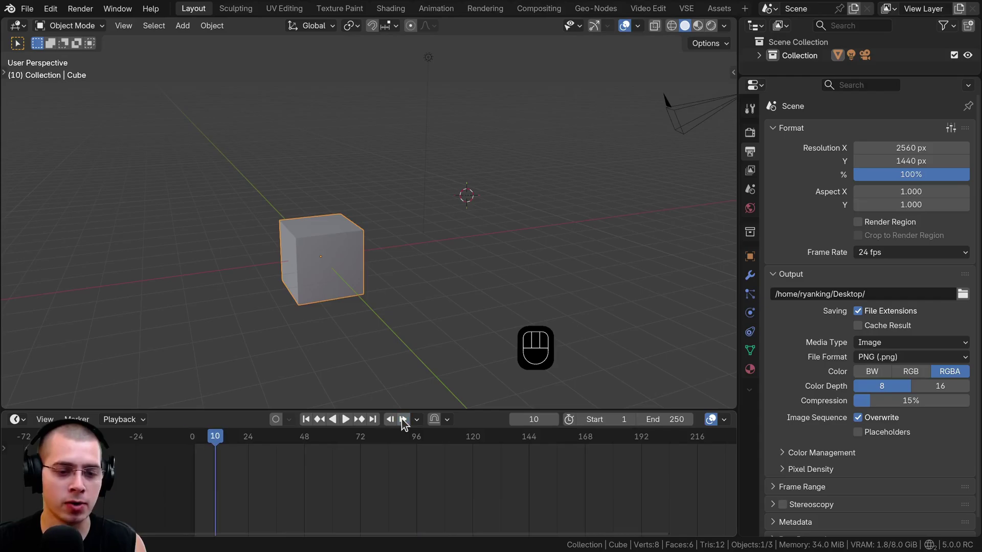
{"action": "left_click", "coordinate": [401, 419]}
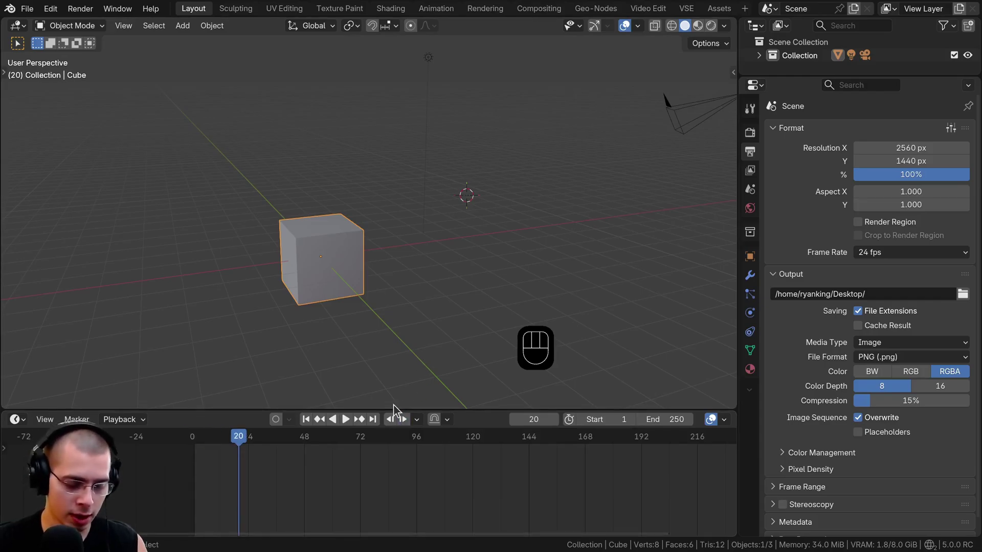
{"action": "key", "text": "ctrl+Right"}
{"action": "key", "text": "ctrl+Left"}
{"action": "key", "text": "ctrl+Right"}
{"action": "key", "text": "ctrl+Right"}
{"action": "key", "text": "ctrl+Right"}
{"action": "key", "text": "ctrl+Right"}
{"action": "key", "text": "ctrl+Right"}
{"action": "key", "text": "ctrl+Right"}
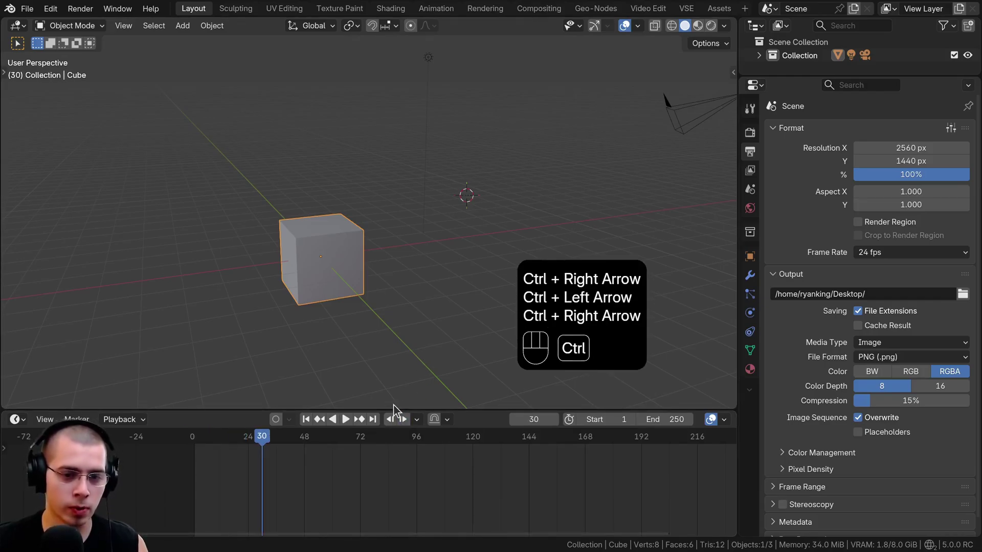
{"action": "key", "text": "ctrl+Right"}
{"action": "key", "text": "ctrl+Right"}
{"action": "key", "text": "ctrl+Right"}
{"action": "key", "text": "ctrl+Right"}
{"action": "key", "text": "ctrl+Right"}
{"action": "key", "text": "ctrl+Right"}
{"action": "key", "text": "ctrl+Right"}
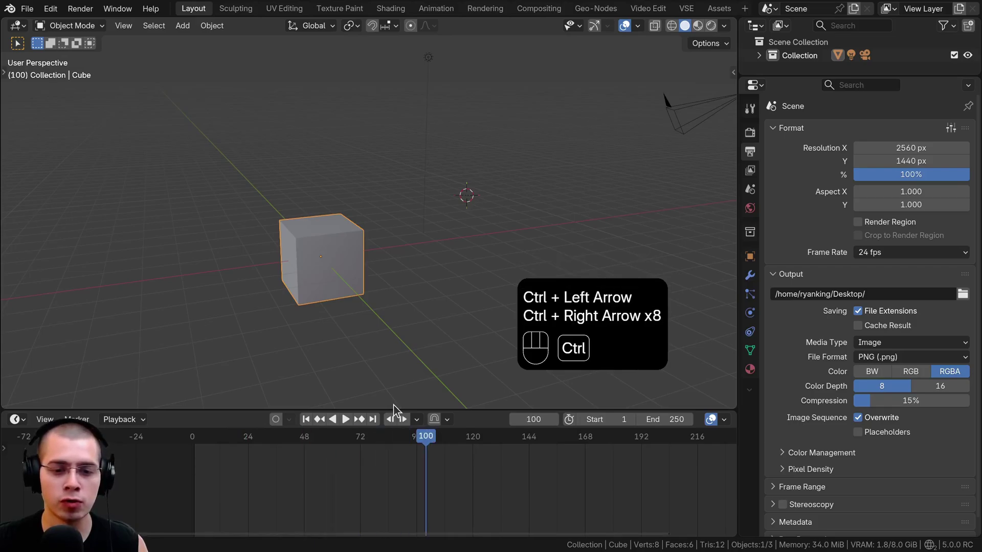
- Jump the playhead backward in ten-frame increments to frame 90
{"action": "key", "text": "ctrl+Left"}
{"action": "key", "text": "ctrl+Left"}
{"action": "key", "text": "ctrl+Left"}
{"action": "key", "text": "ctrl+Left"}
{"action": "key", "text": "ctrl+Left"}
{"action": "key", "text": "ctrl+Left"}
{"action": "key", "text": "ctrl+Left"}
{"action": "key", "text": "ctrl+Left"}
{"action": "key", "text": "ctrl+Left"}
{"action": "key", "text": "ctrl+Left"}
{"action": "key", "text": "ctrl+Left"}
{"action": "key", "text": "ctrl+Left"}
{"action": "key", "text": "ctrl+Left"}
{"action": "key", "text": "ctrl+Left"}
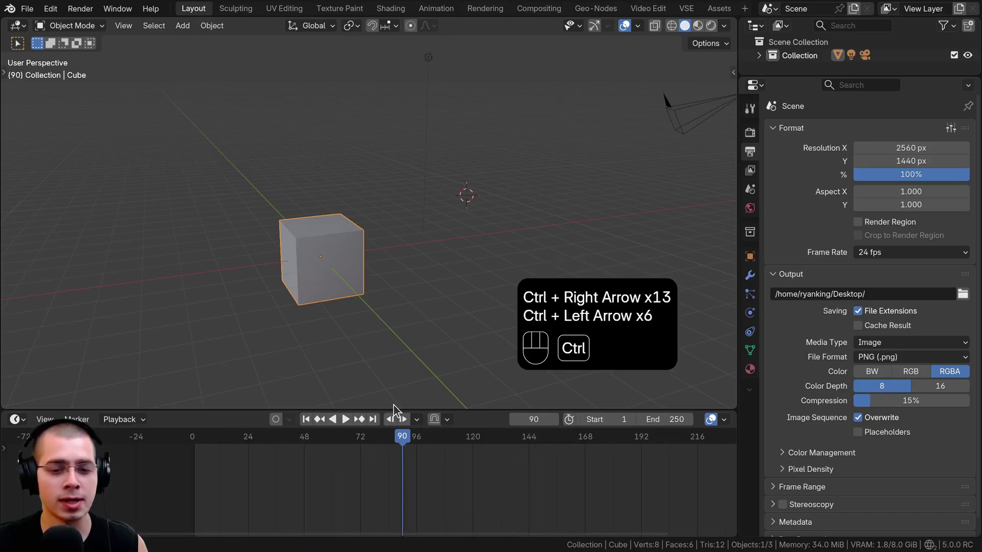
{"action": "key", "text": "ctrl+Left"}
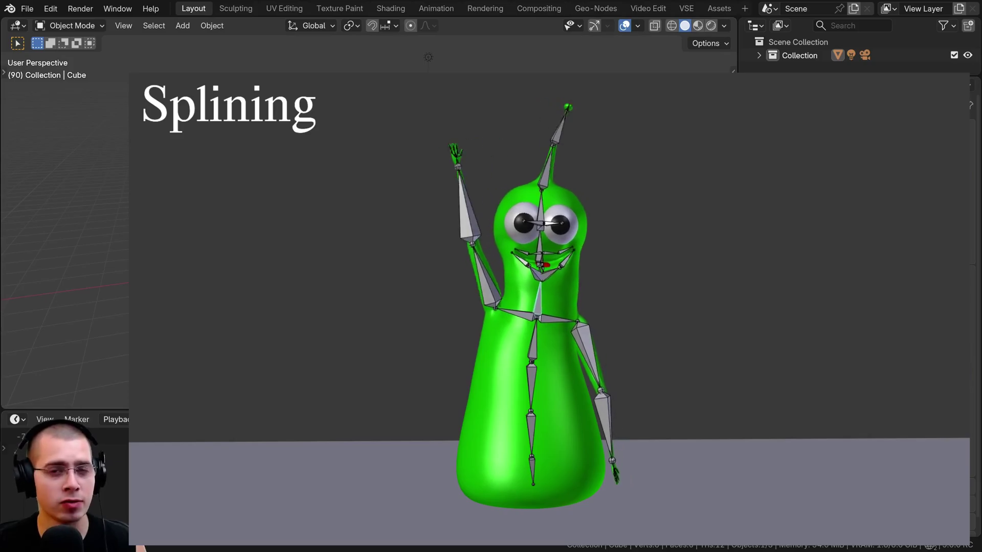
- Jump the playhead forward to frame 160 in ten-frame increments and return it to frame 0
{"action": "key", "text": "ctrl+Right"}
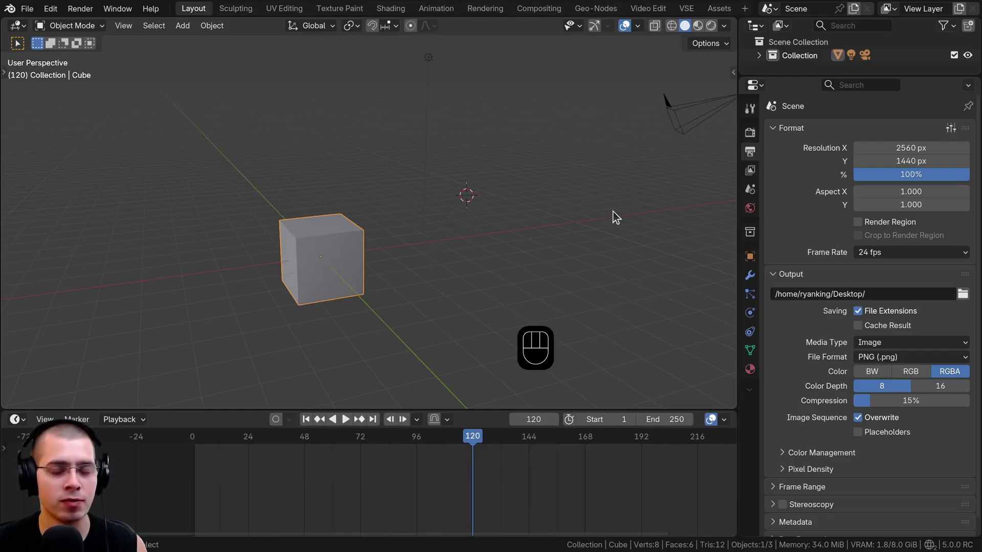
{"action": "key", "text": "ctrl+Right"}
{"action": "key", "text": "ctrl+Right"}
{"action": "key", "text": "ctrl+Right"}
{"action": "key", "text": "ctrl+Right"}
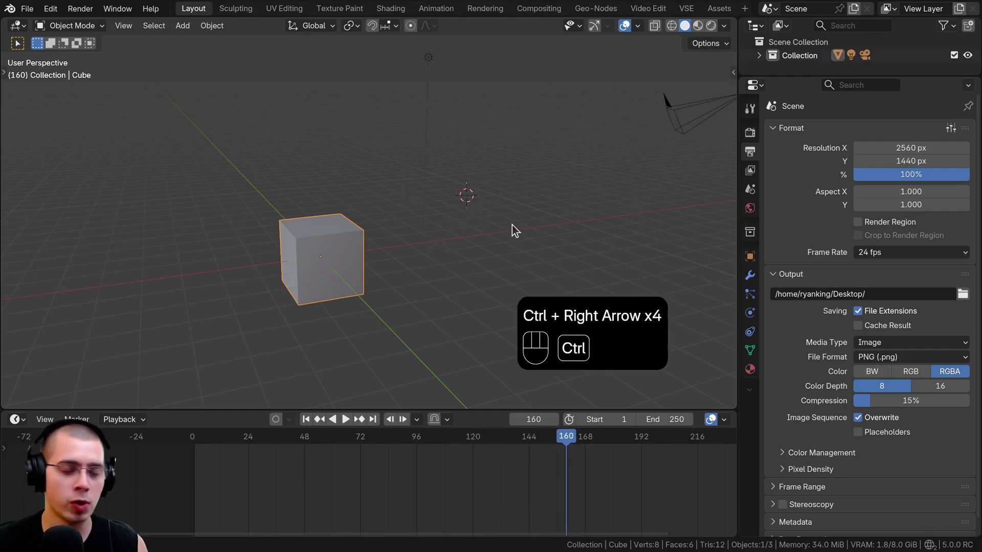
{"action": "key", "text": "ctrl+Left"}
{"action": "key", "text": "ctrl+Left"}
{"action": "key", "text": "ctrl+Left"}
{"action": "key", "text": "ctrl+Left"}
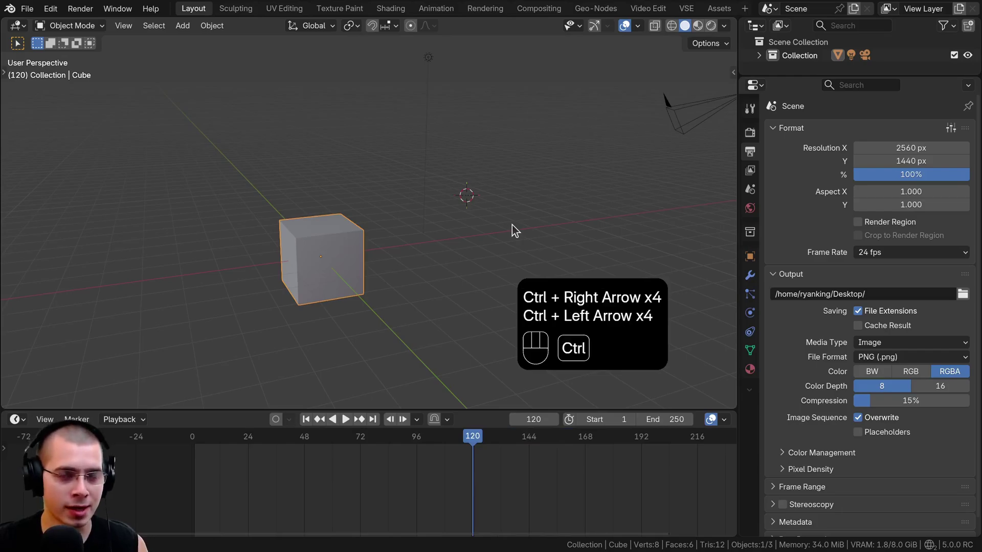
{"action": "key", "text": "ctrl+Left"}
{"action": "key", "text": "ctrl+Left"}
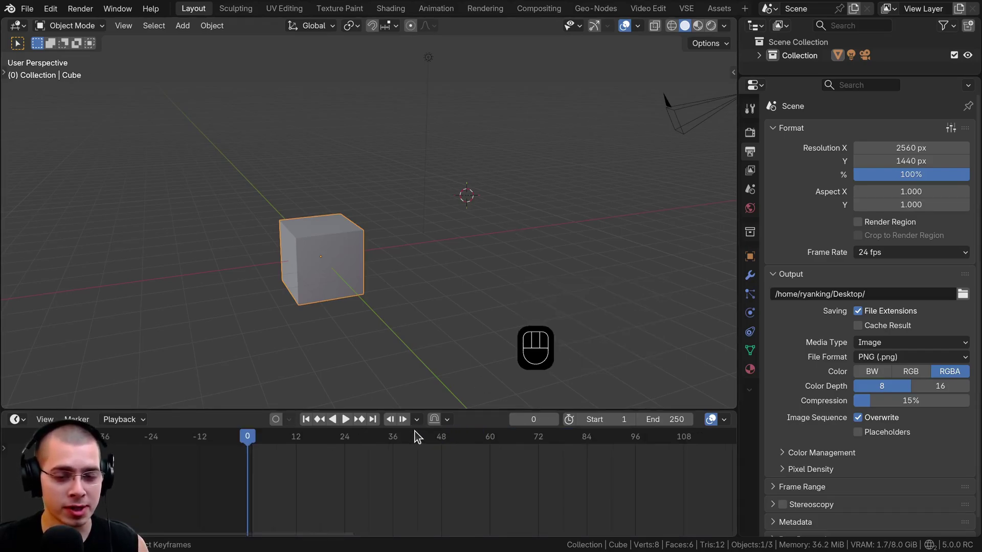
- Set the time jump unit to Second with a delta of 1
{"action": "left_click", "coordinate": [418, 423]}
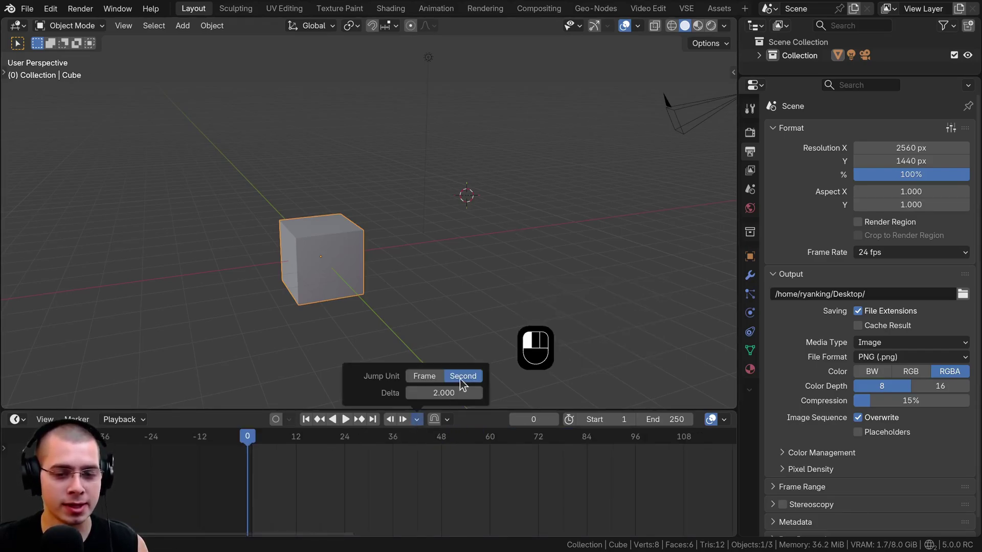
{"action": "left_click", "coordinate": [445, 392]}
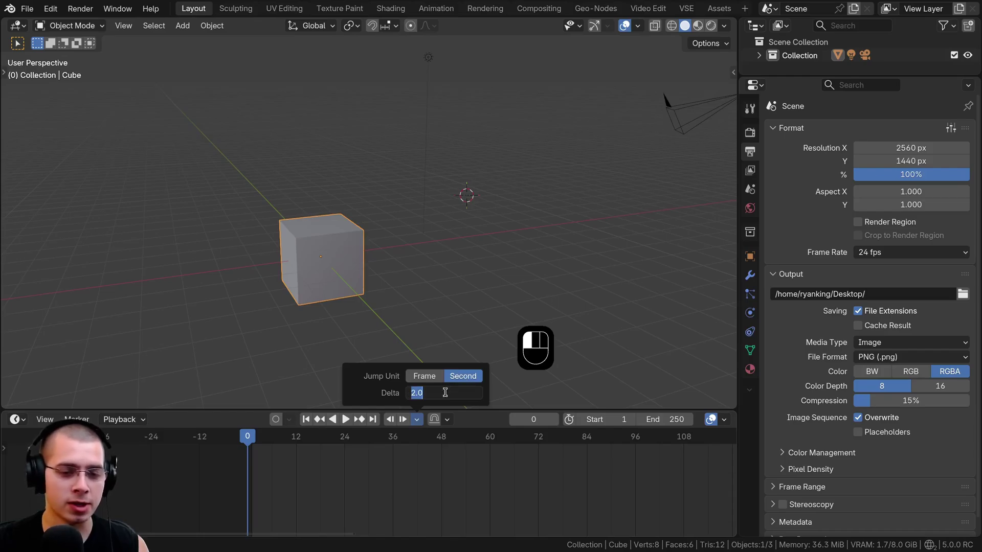
{"action": "key", "text": "Return"}
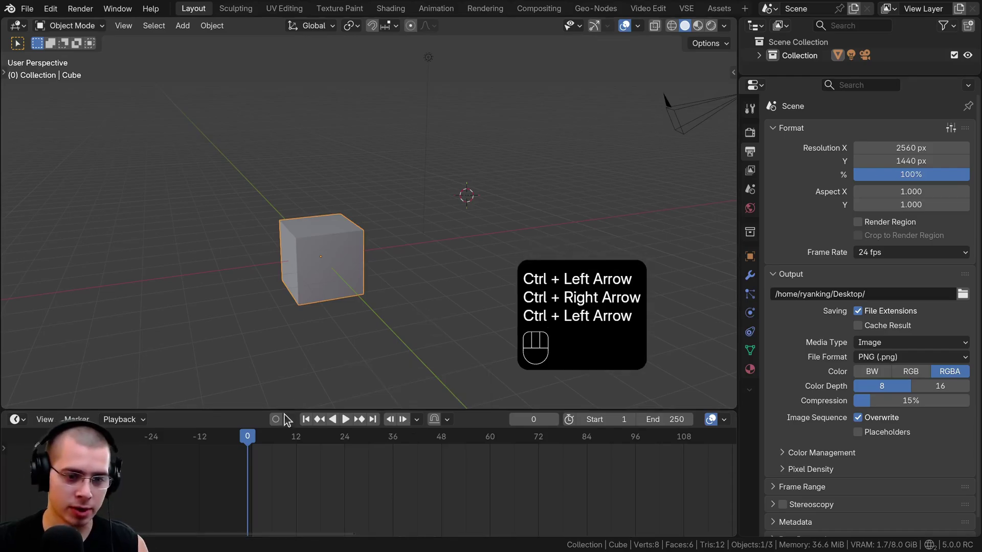
- With auto keying enabled, move the cube at frame 0, jump to frame 24 and raise it along the Z axis
{"action": "key", "text": "g"}
{"action": "left_click", "coordinate": [269, 261]}
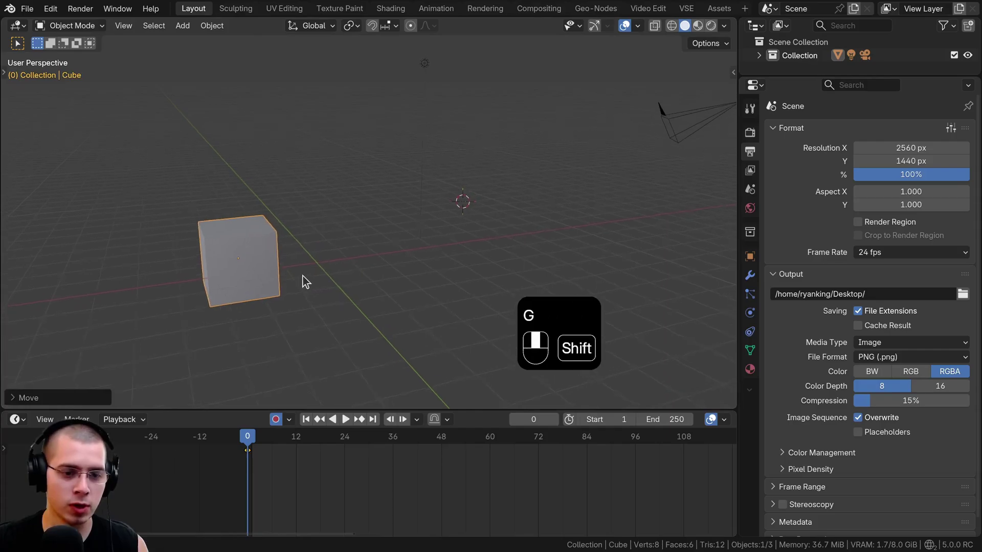
{"action": "key", "text": "Right"}
{"action": "key", "text": "Left"}
{"action": "key", "text": "ctrl+Right"}
{"action": "key", "text": "g"}
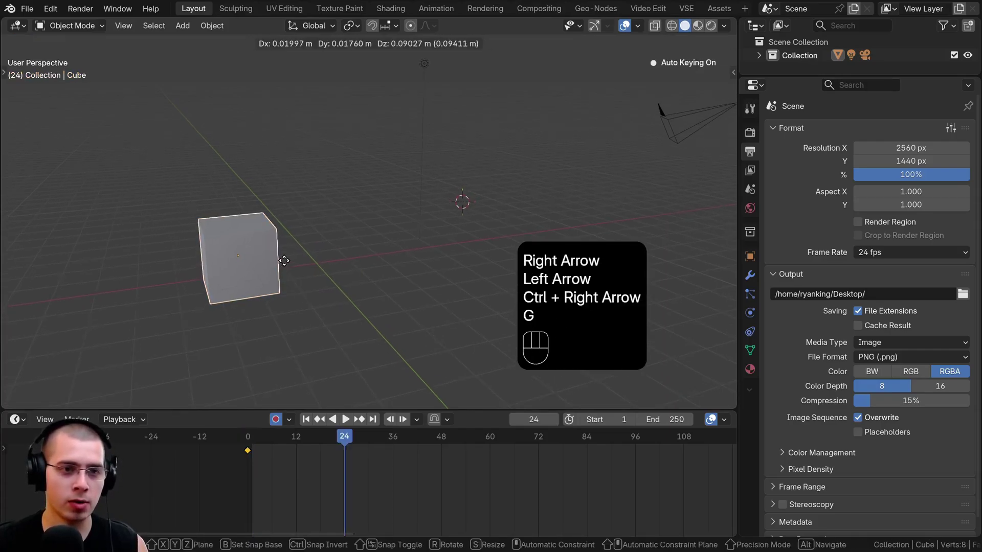
{"action": "key", "text": "z"}
{"action": "left_click", "coordinate": [321, 148]}
- Jump ahead one second at a time and move the cube to keyframe it at frames 48, 72 and 96
{"action": "key", "text": "ctrl+Right"}
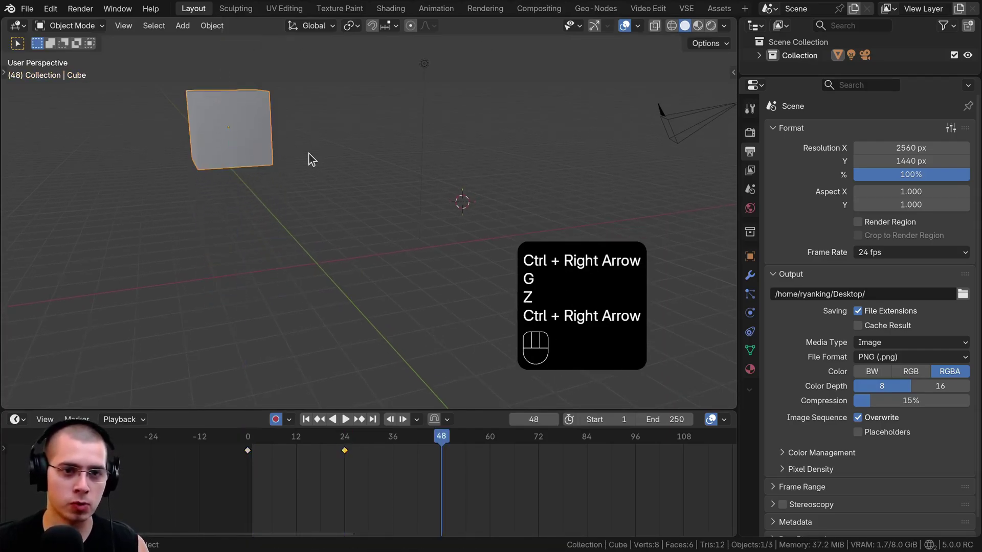
{"action": "key", "text": "g"}
{"action": "left_click", "coordinate": [571, 117]}
- Play the cube animation from frame 0 and scrub the playhead to frame 101
{"action": "left_click", "coordinate": [247, 437]}
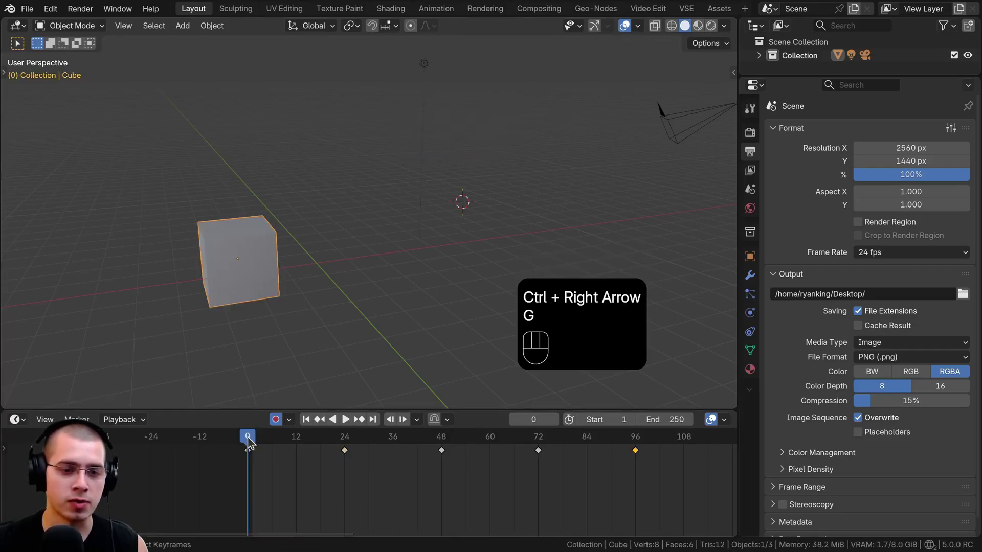
{"action": "key", "text": "space"}
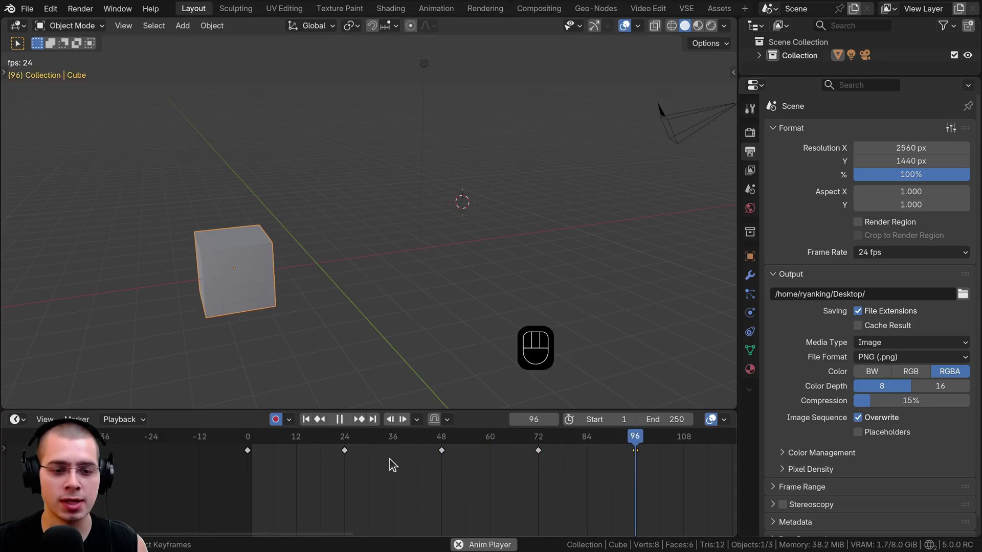
{"action": "key", "text": "space"}
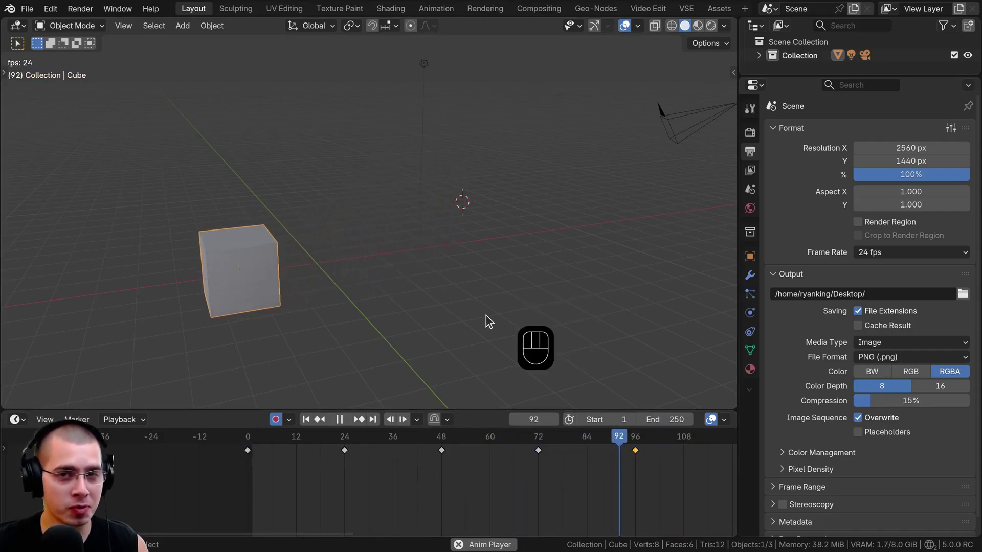
{"action": "key", "text": "space"}
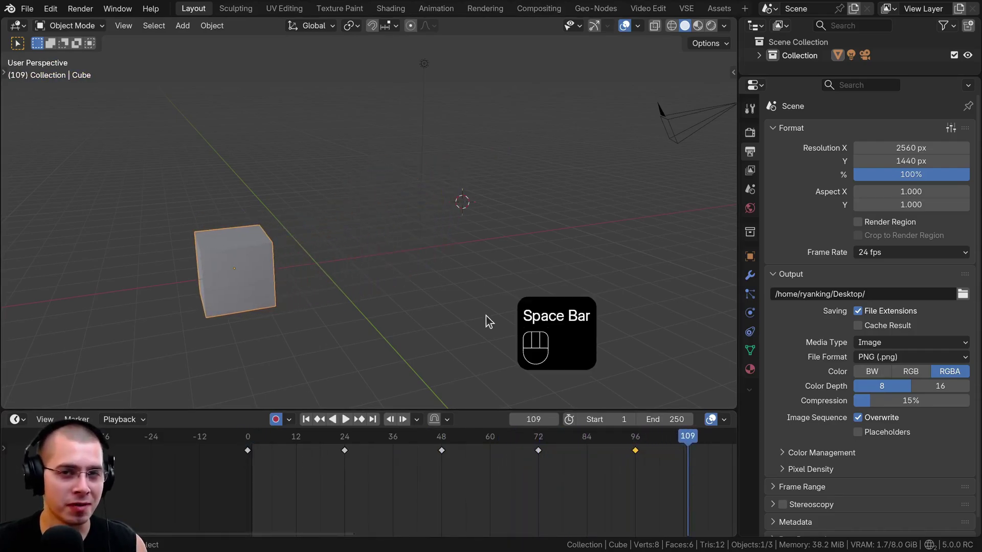
{"action": "key", "text": "space"}
{"action": "left_click_drag", "start_coordinate": [583, 435], "coordinate": [655, 431]}
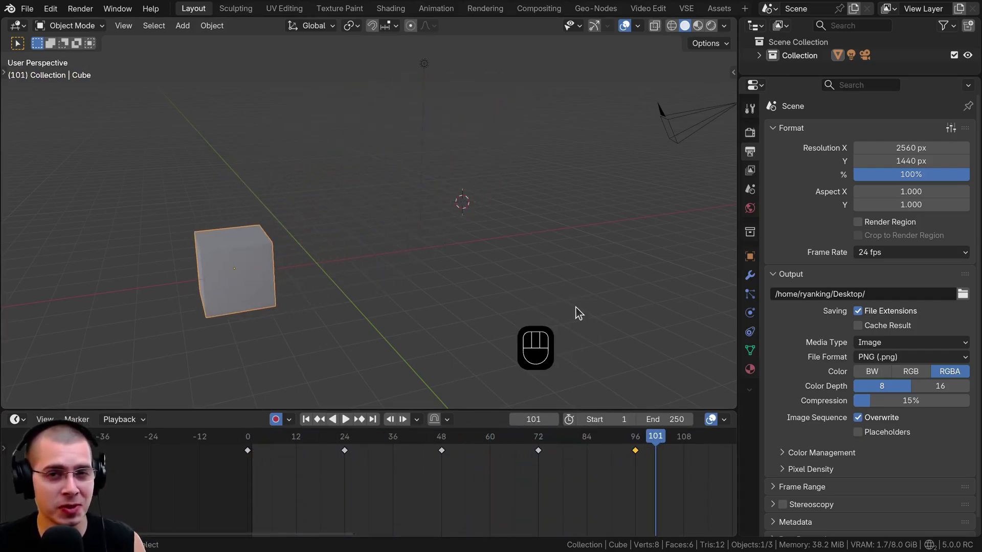